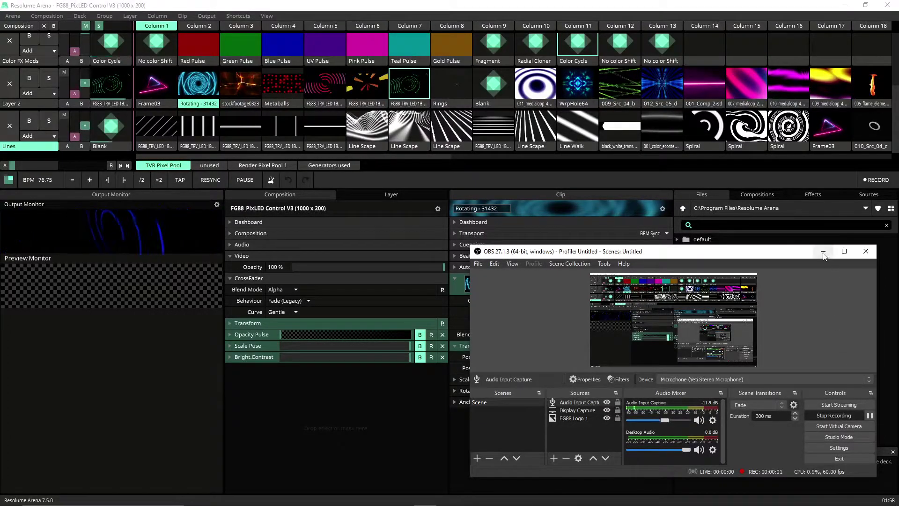
Minimize the OBS recording window and Resolume Arena to reveal the desktop.
{"action": "left_click", "coordinate": [823, 251]}
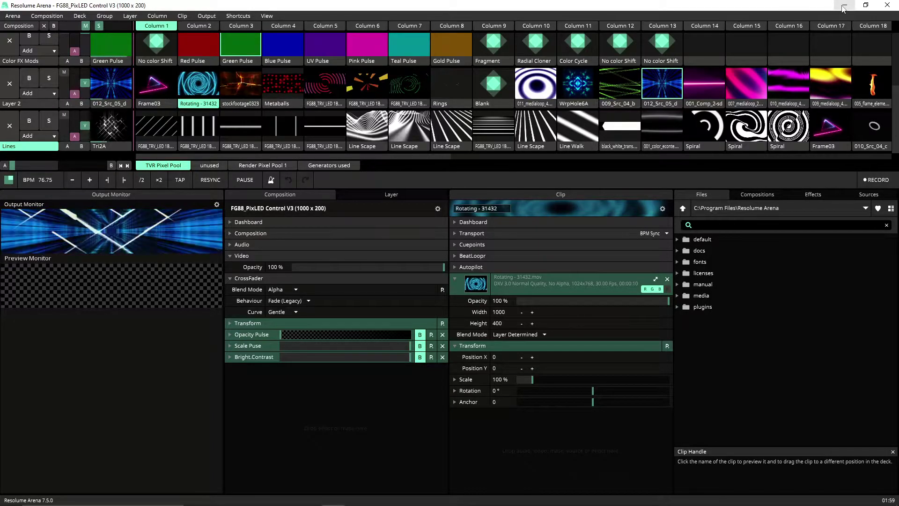
{"action": "left_click", "coordinate": [843, 8]}
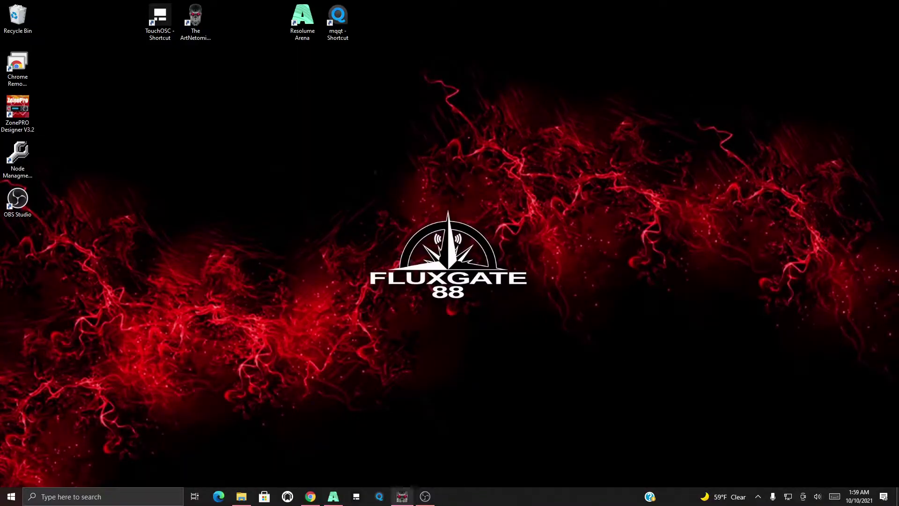
Restore Chrome and switch to the 'Pixel Control Setup 1A' Google Drawings diagram tab.
{"action": "left_click", "coordinate": [364, 456]}
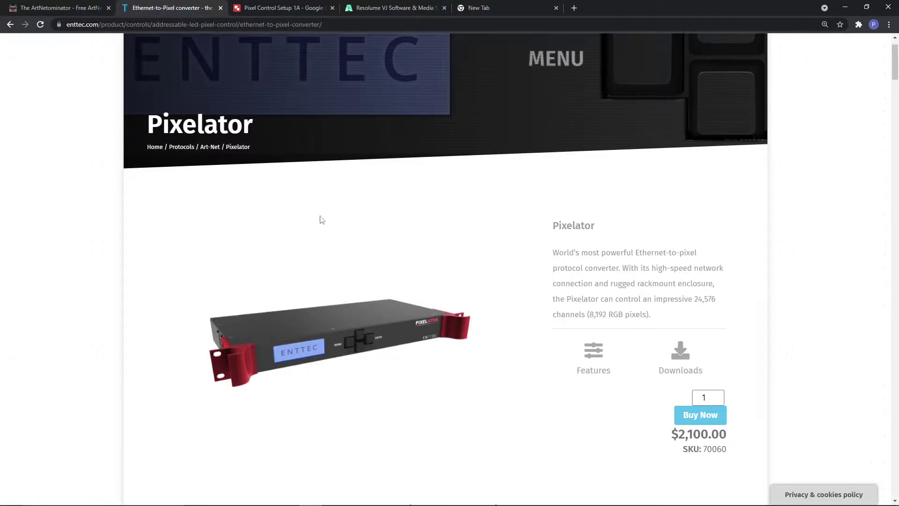
{"action": "left_click", "coordinate": [319, 5]}
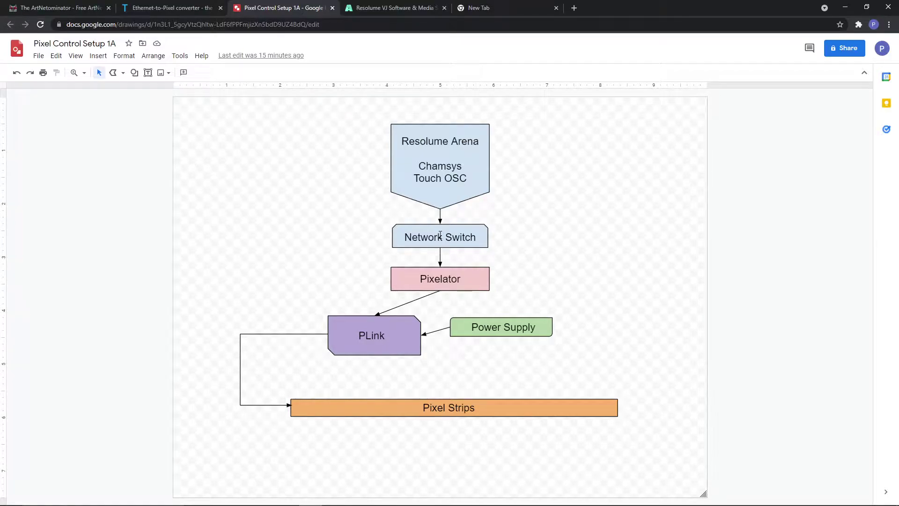
Go to the ENTTEC 'Ethernet-to-Pixel converter' tab and read the Pixelator's 24-output description.
{"action": "left_click", "coordinate": [197, 7]}
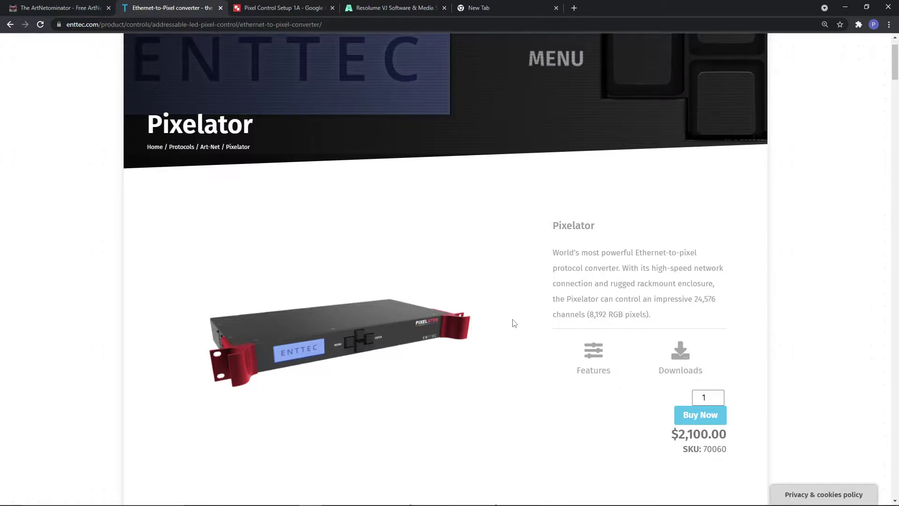
{"action": "scroll", "coordinate": [515, 322], "scroll_direction": "down", "scroll_amount": 2}
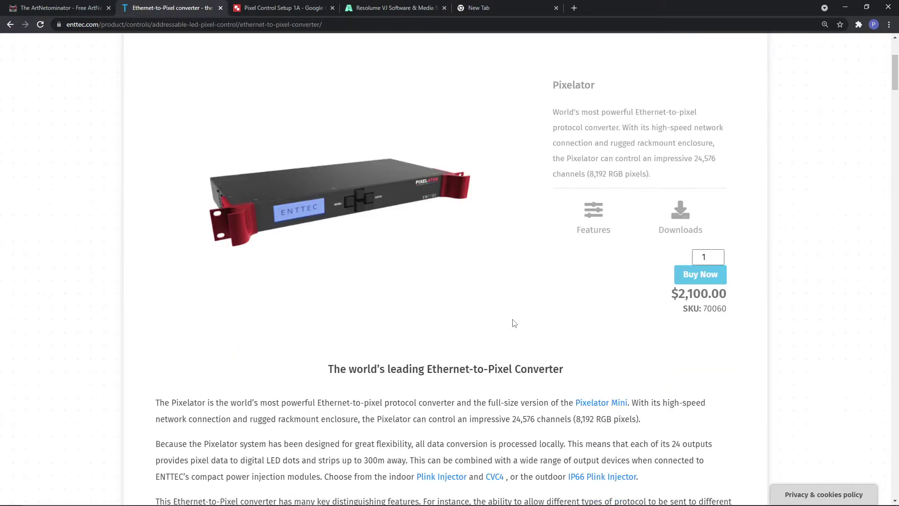
{"action": "scroll", "coordinate": [515, 322], "scroll_direction": "up", "scroll_amount": 3}
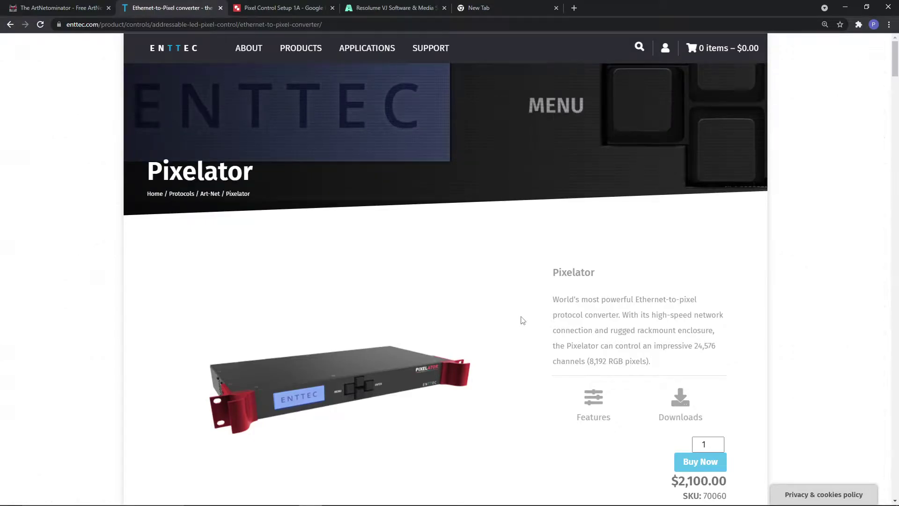
{"action": "scroll", "coordinate": [523, 320], "scroll_direction": "down", "scroll_amount": 2}
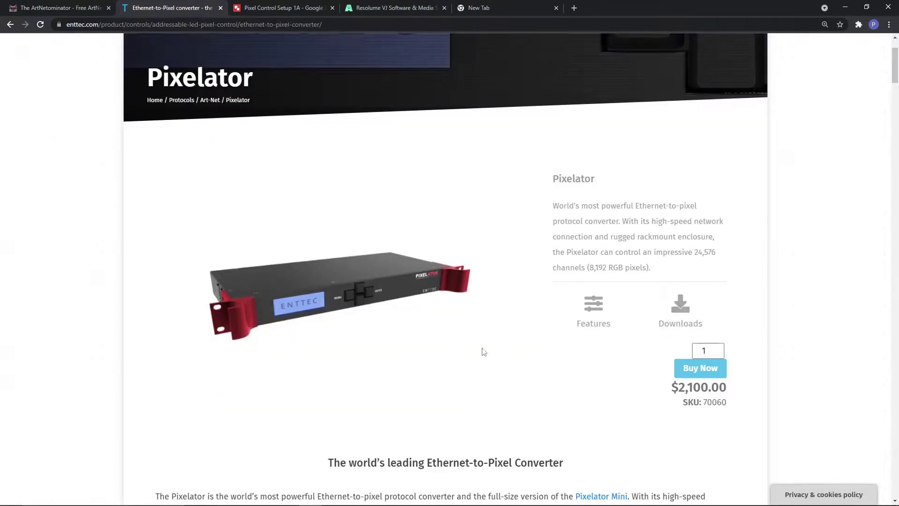
{"action": "scroll", "coordinate": [535, 309], "scroll_direction": "down", "scroll_amount": 16}
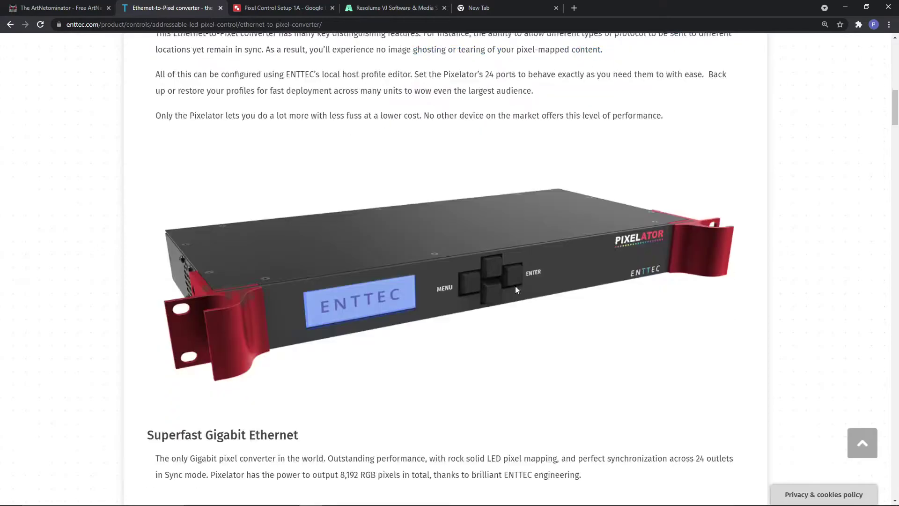
{"action": "scroll", "coordinate": [517, 289], "scroll_direction": "down", "scroll_amount": 5}
{"action": "scroll", "coordinate": [517, 289], "scroll_direction": "up", "scroll_amount": 15}
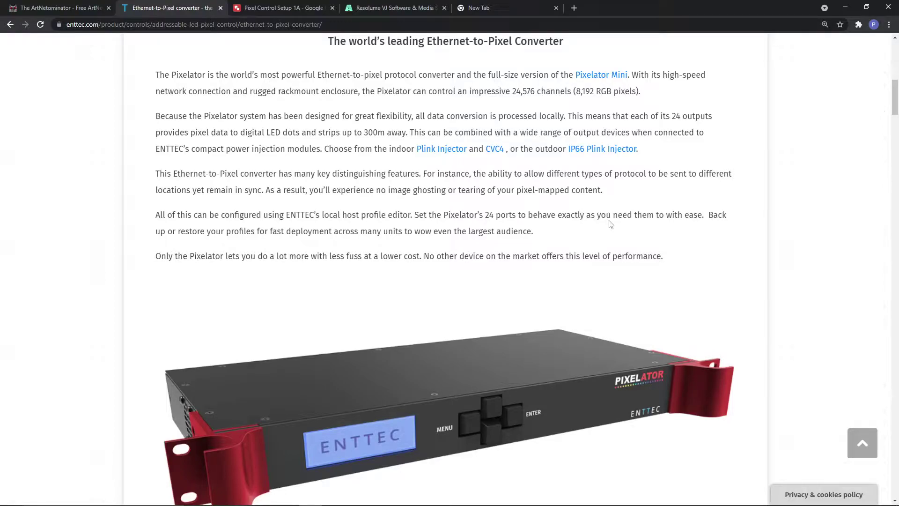
{"action": "scroll", "coordinate": [522, 360], "scroll_direction": "down", "scroll_amount": 3}
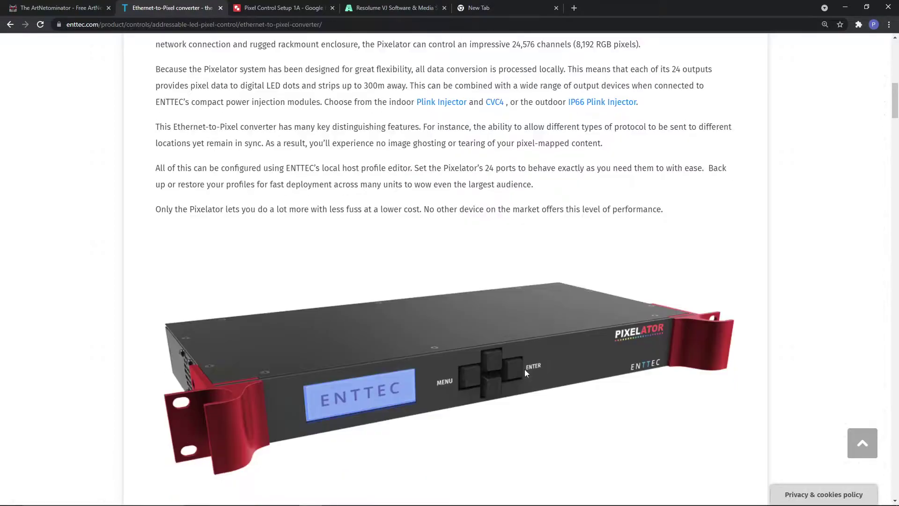
Switch back to the 'Pixel Control Setup 1A' tab, then minimize Chrome.
{"action": "left_click", "coordinate": [311, 6]}
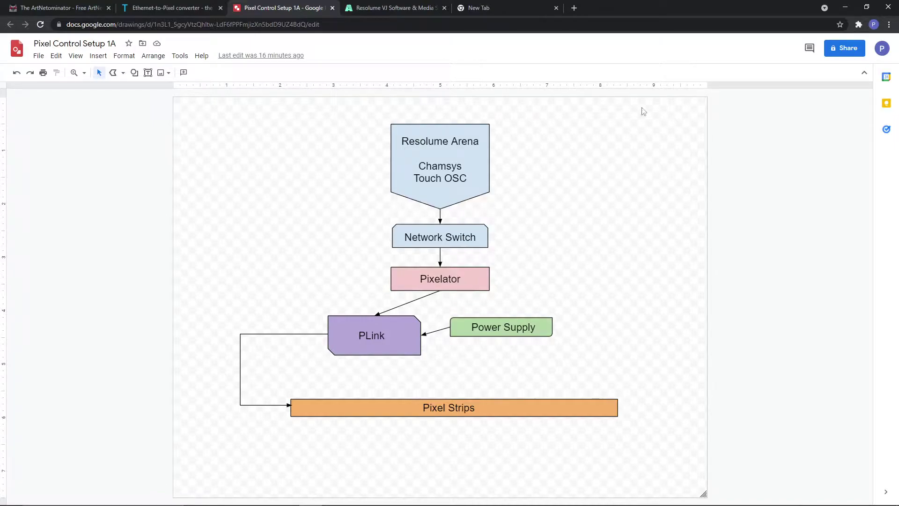
{"action": "left_click", "coordinate": [845, 6]}
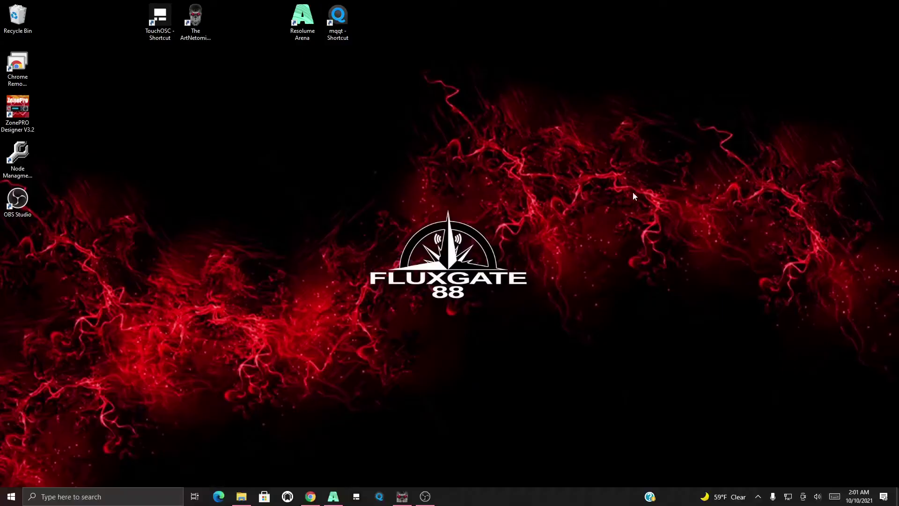
Restore Arena, open Output > Advanced and select Lumiverse 1 to view its DMX output.
{"action": "left_click", "coordinate": [333, 496]}
{"action": "left_click", "coordinate": [198, 19]}
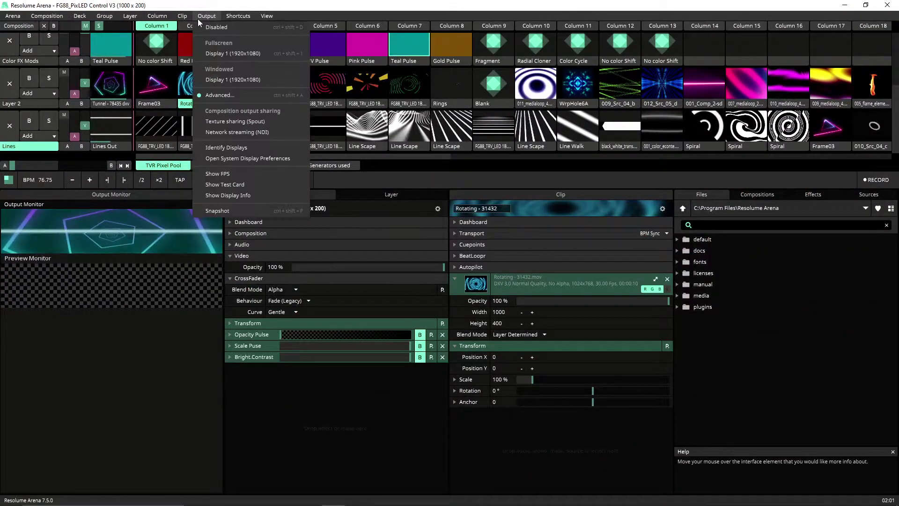
{"action": "left_click", "coordinate": [228, 94]}
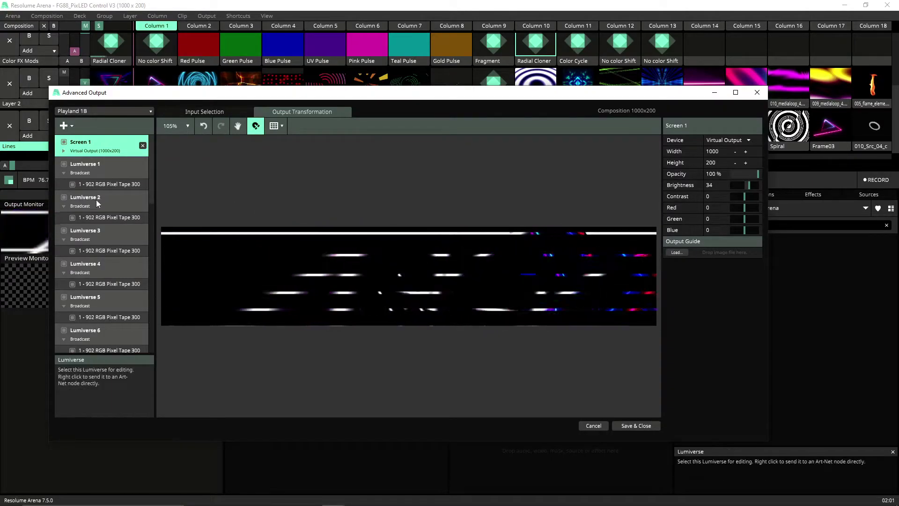
{"action": "scroll", "coordinate": [99, 213], "scroll_direction": "down", "scroll_amount": 5}
{"action": "scroll", "coordinate": [99, 208], "scroll_direction": "down", "scroll_amount": 8}
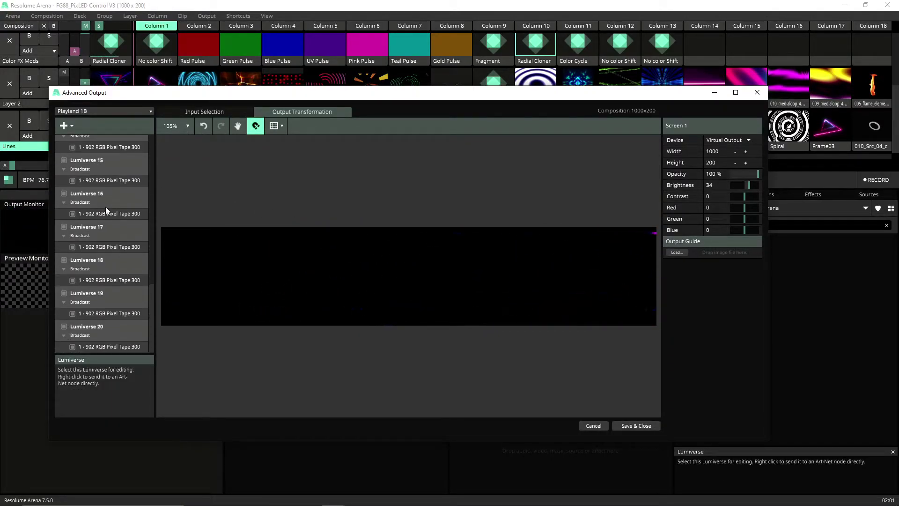
{"action": "scroll", "coordinate": [108, 209], "scroll_direction": "up", "scroll_amount": 13}
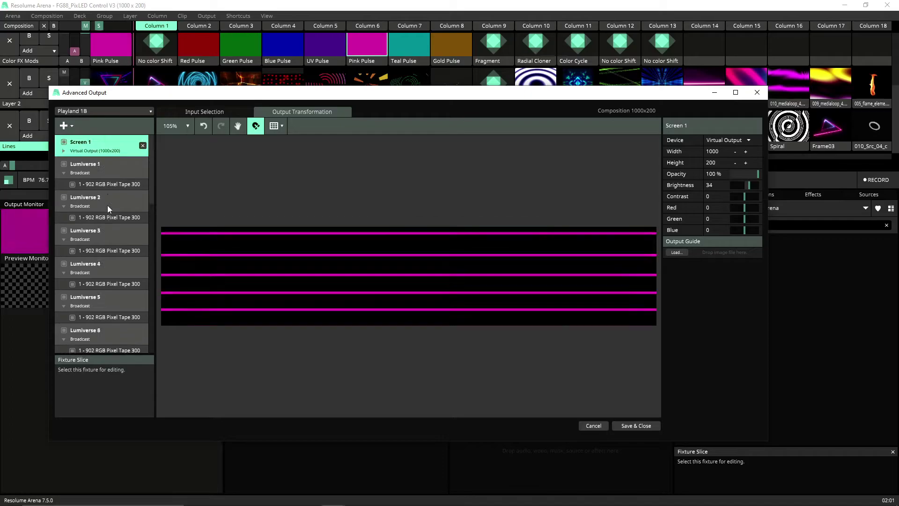
{"action": "left_click", "coordinate": [109, 167]}
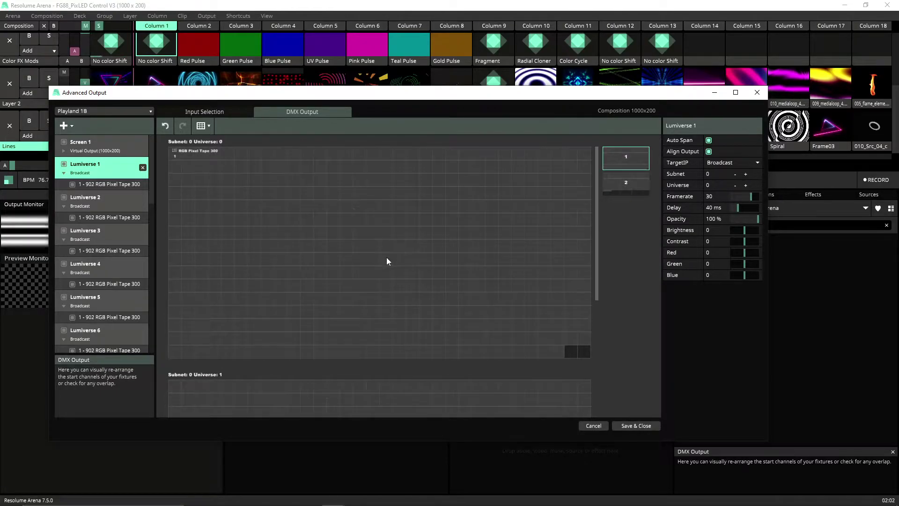
Keep Lumiverse 1's TargetIP at Broadcast, then bring ArtNetominator forward.
{"action": "scroll", "coordinate": [388, 258], "scroll_direction": "down", "scroll_amount": 5}
{"action": "scroll", "coordinate": [393, 259], "scroll_direction": "up", "scroll_amount": 3}
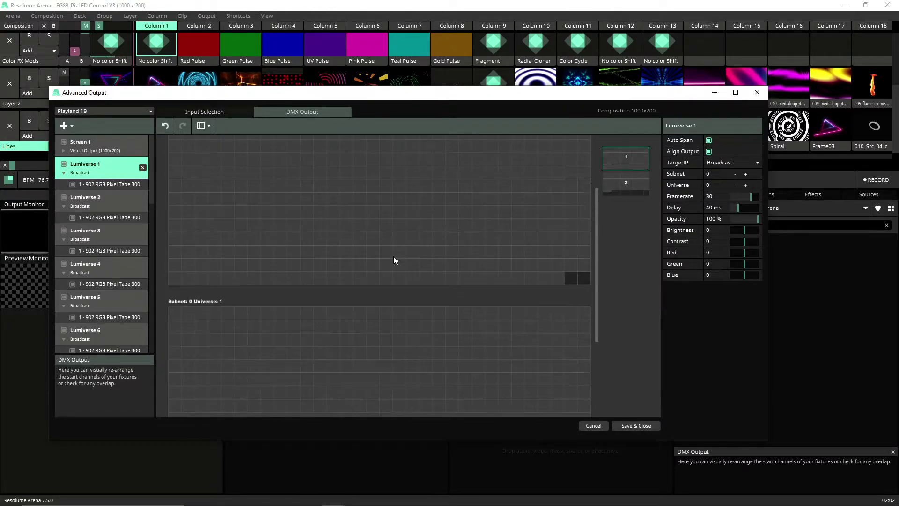
{"action": "scroll", "coordinate": [381, 261], "scroll_direction": "up", "scroll_amount": 3}
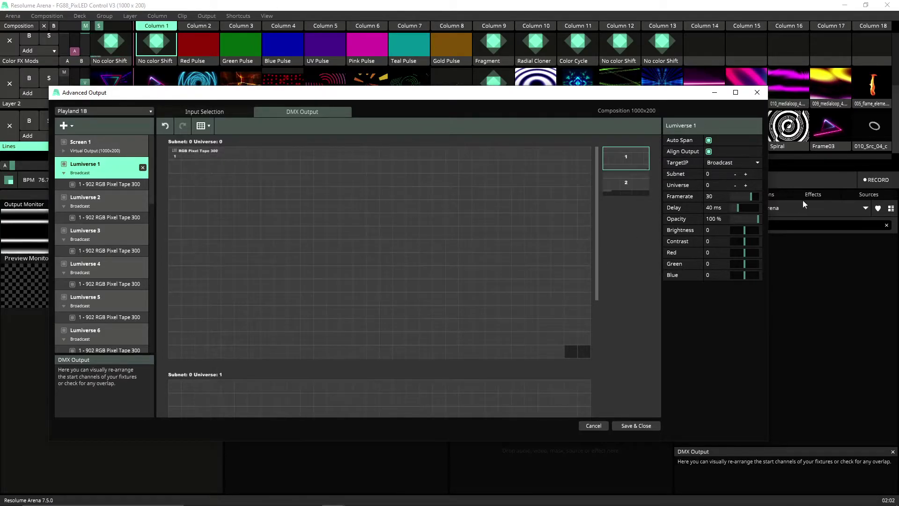
{"action": "left_click", "coordinate": [743, 164]}
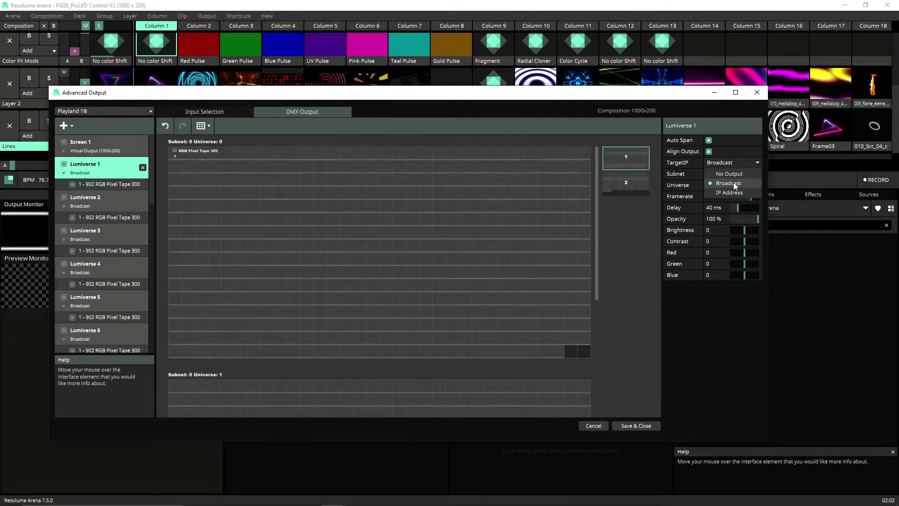
{"action": "left_click", "coordinate": [735, 186]}
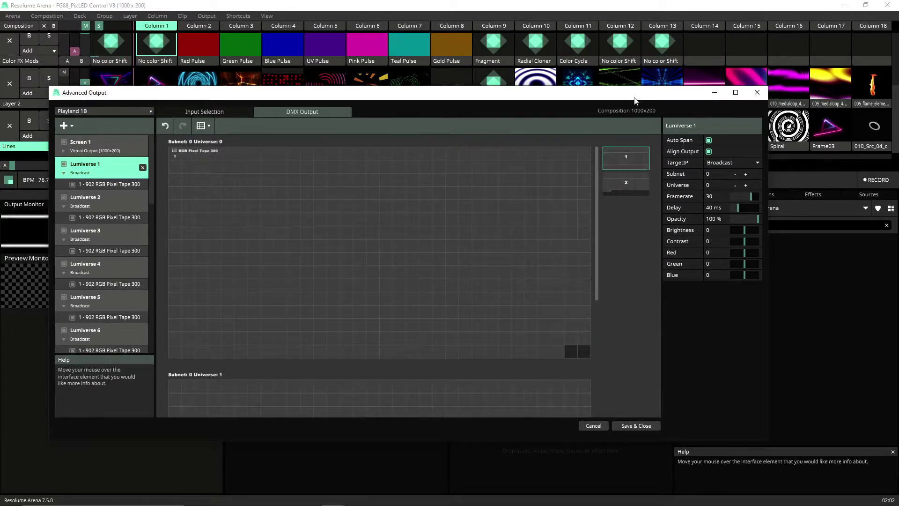
{"action": "mouse_move", "coordinate": [551, 503]}
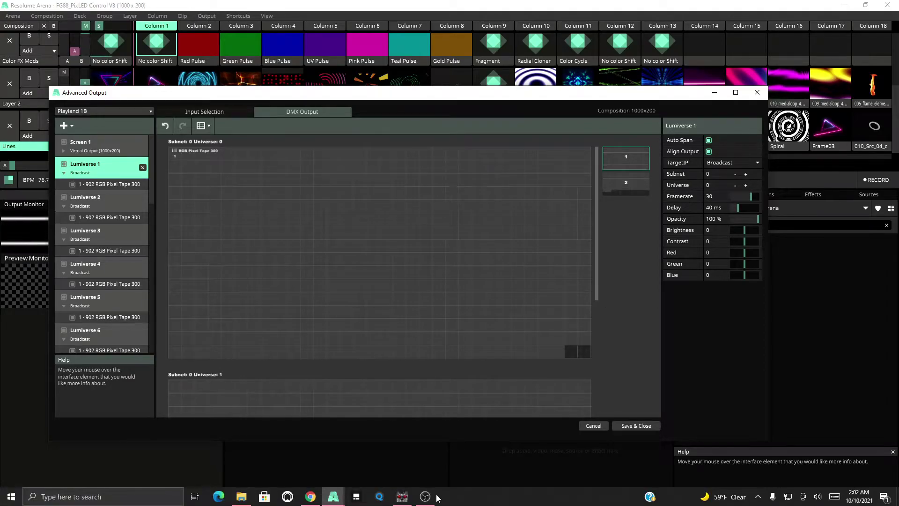
{"action": "left_click", "coordinate": [403, 497]}
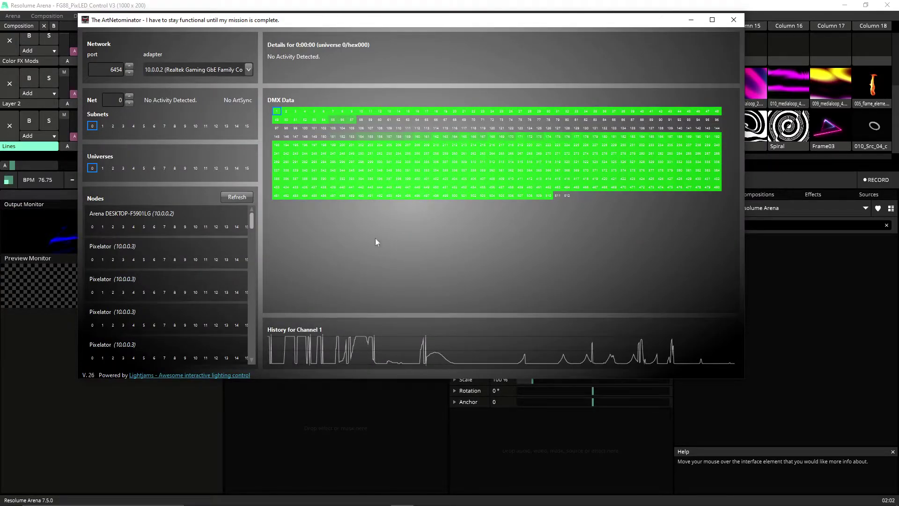
Bring Chrome with the 'Pixel Control Setup 1A' diagram in front of ArtNetominator.
{"action": "scroll", "coordinate": [203, 216], "scroll_direction": "down", "scroll_amount": 5}
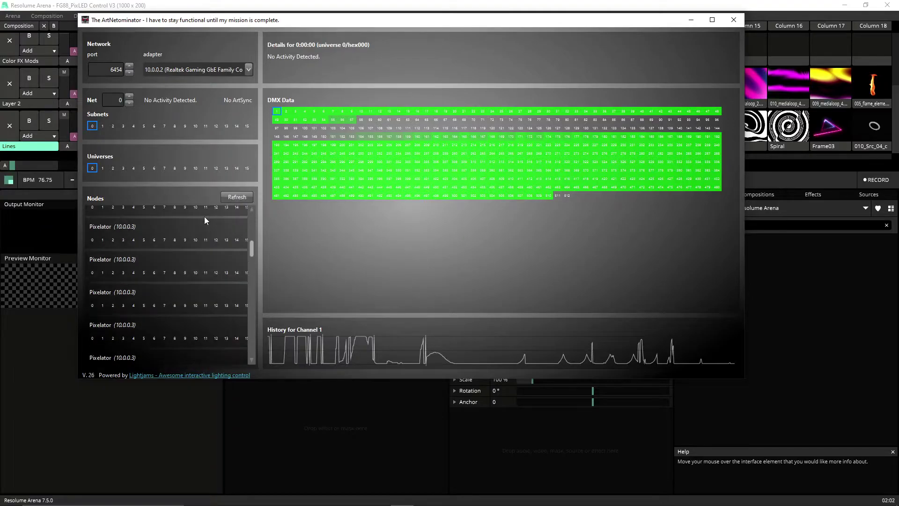
{"action": "scroll", "coordinate": [204, 263], "scroll_direction": "down", "scroll_amount": 5}
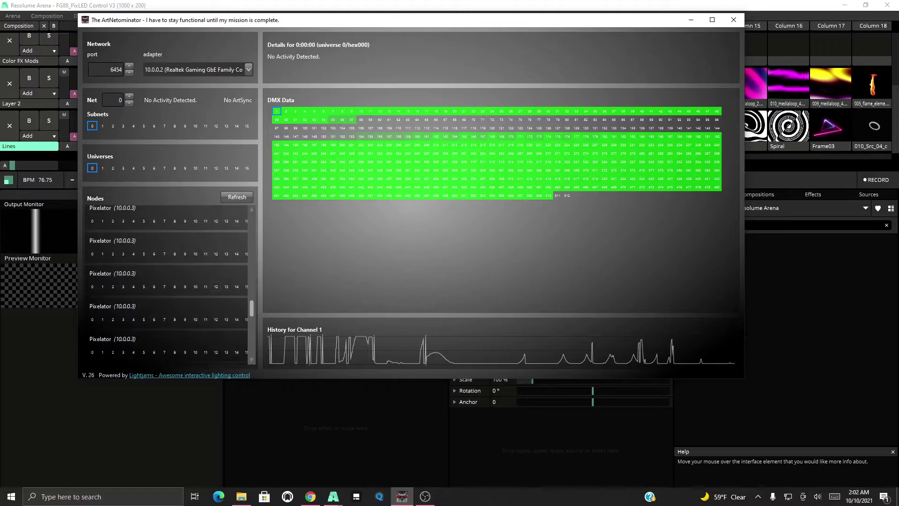
{"action": "left_click", "coordinate": [311, 496]}
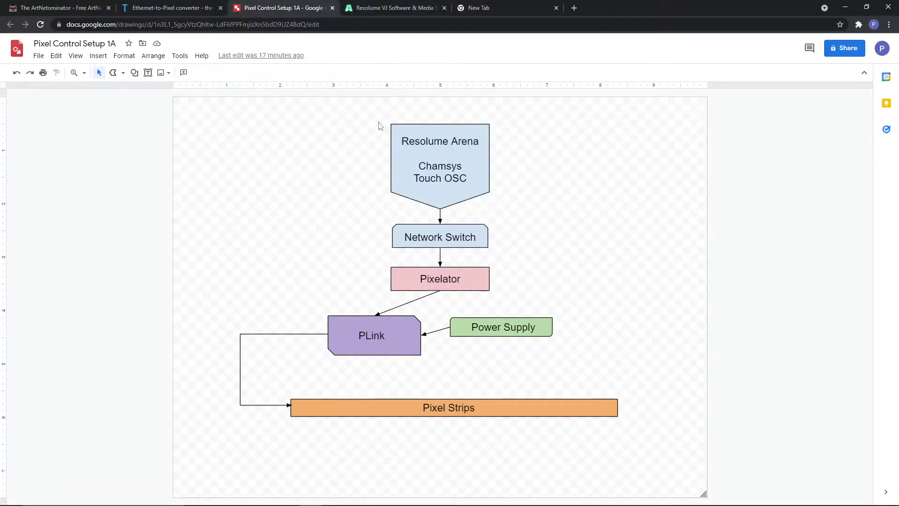
View the ArtNetominator web page in Chrome, then minimize the browser.
{"action": "left_click", "coordinate": [51, 7]}
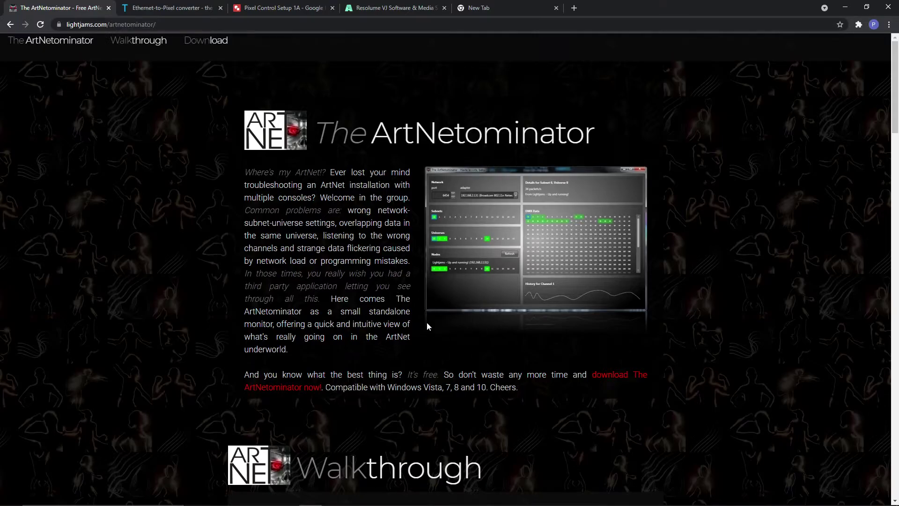
{"action": "left_click", "coordinate": [848, 8]}
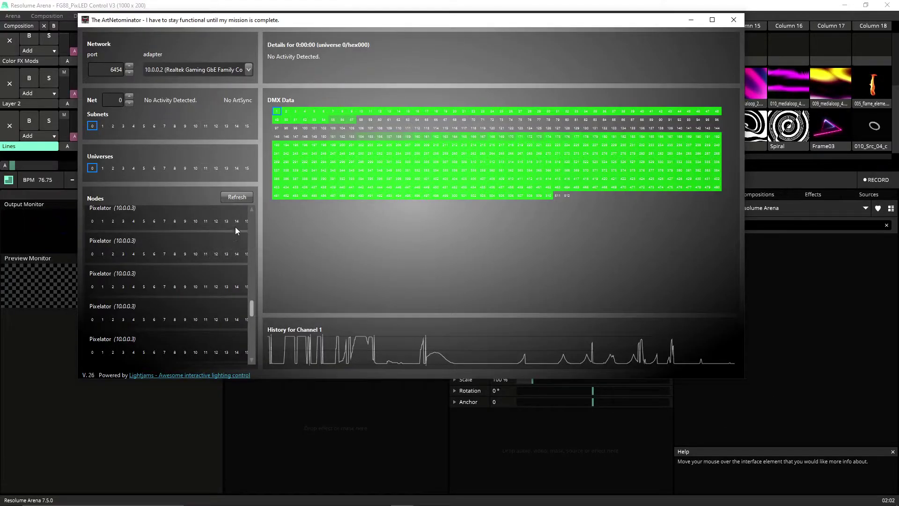
Refresh ArtNetominator's node list and scroll through the Pixelator's universe entries.
{"action": "left_click_drag", "start_coordinate": [252, 305], "coordinate": [272, 203]}
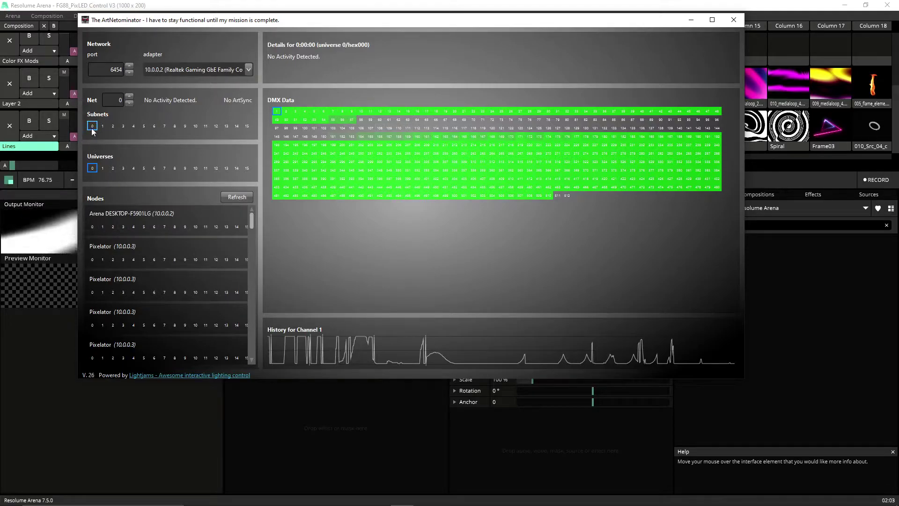
{"action": "left_click", "coordinate": [235, 197]}
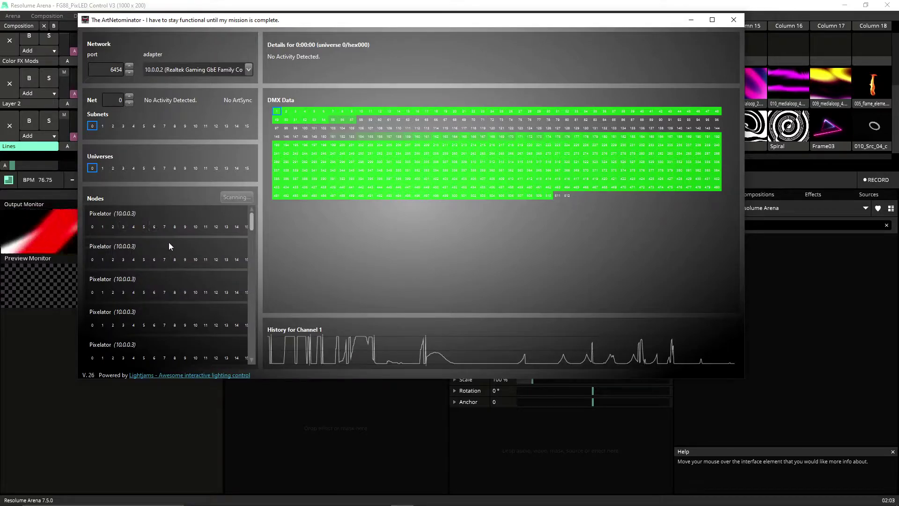
{"action": "scroll", "coordinate": [170, 245], "scroll_direction": "down", "scroll_amount": 2}
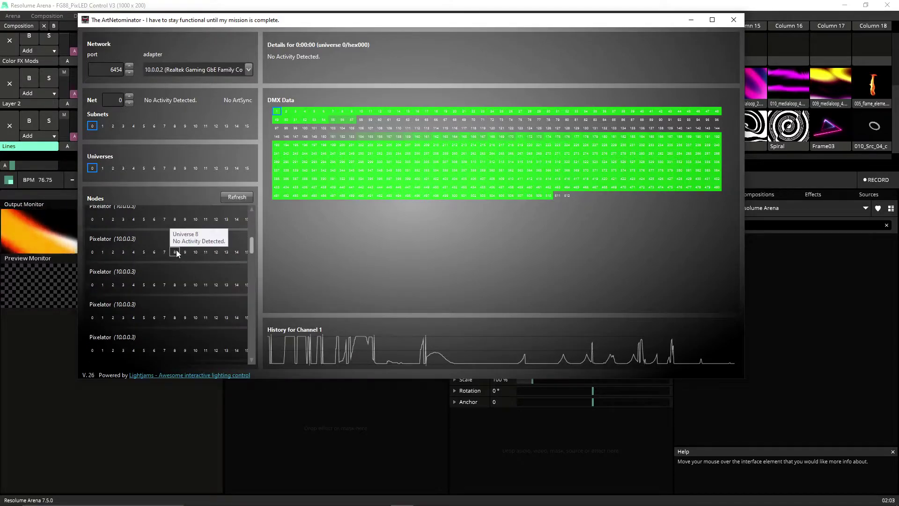
{"action": "scroll", "coordinate": [176, 249], "scroll_direction": "down", "scroll_amount": 2}
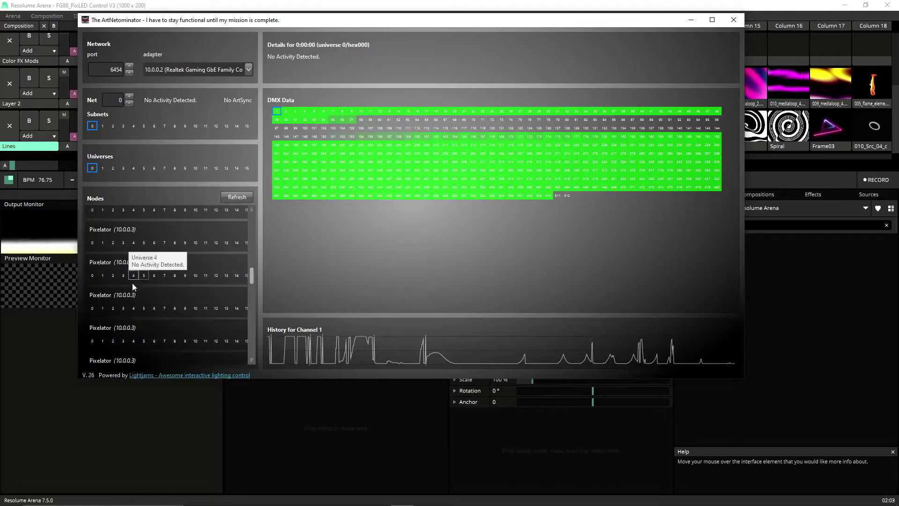
{"action": "scroll", "coordinate": [181, 295], "scroll_direction": "down", "scroll_amount": 3}
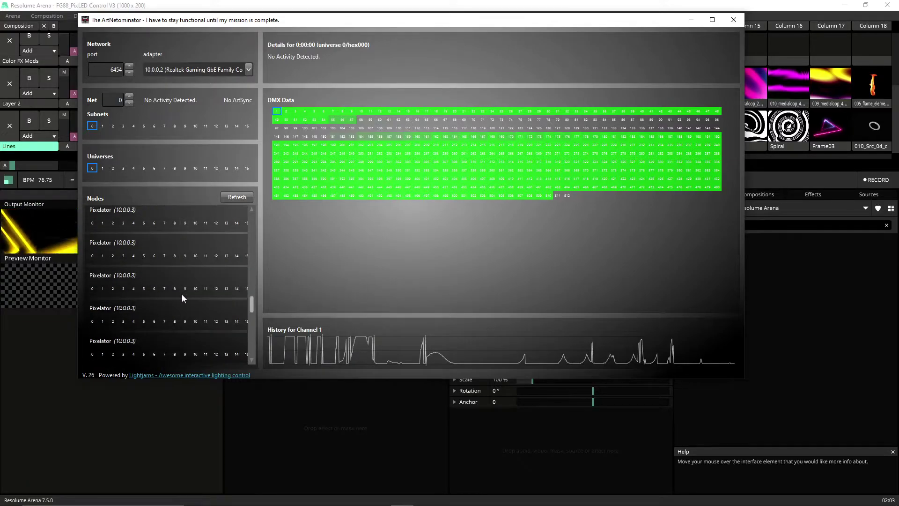
{"action": "scroll", "coordinate": [182, 294], "scroll_direction": "down", "scroll_amount": 3}
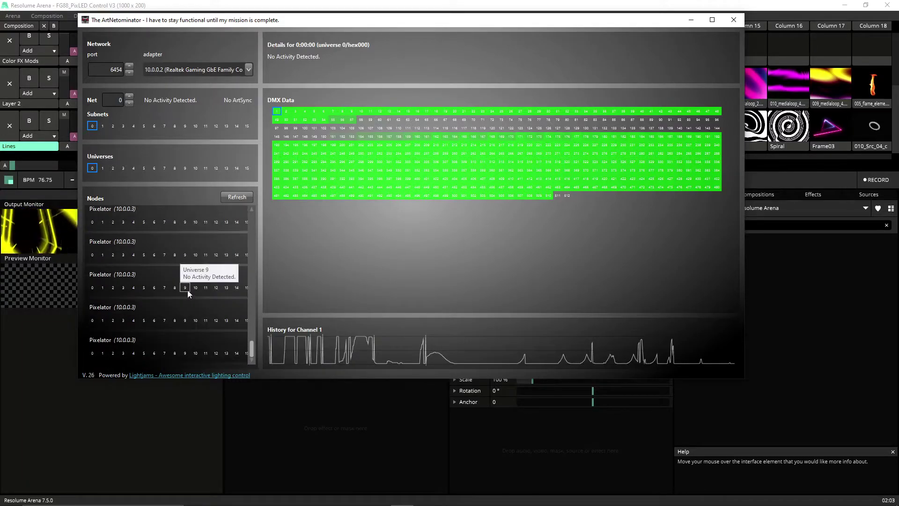
{"action": "scroll", "coordinate": [186, 298], "scroll_direction": "up", "scroll_amount": 2}
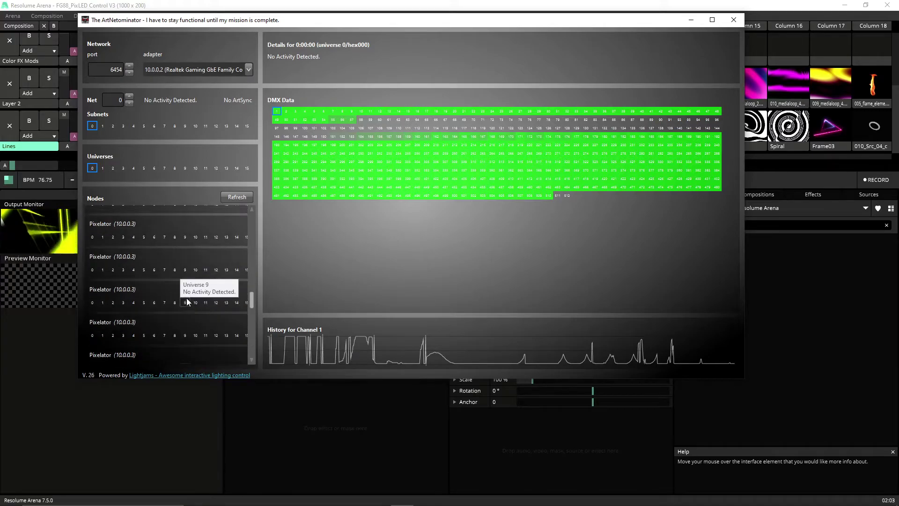
{"action": "scroll", "coordinate": [187, 297], "scroll_direction": "up", "scroll_amount": 4}
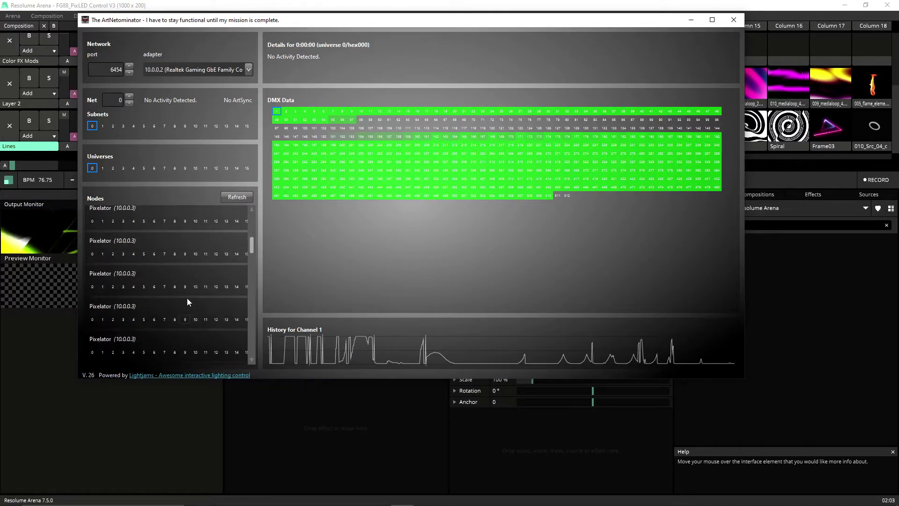
{"action": "scroll", "coordinate": [187, 298], "scroll_direction": "up", "scroll_amount": 2}
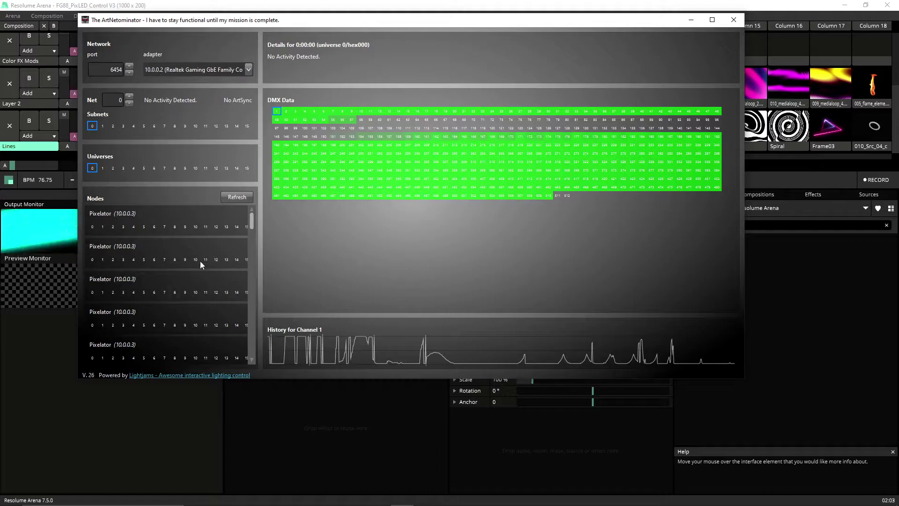
Review the pixel tape fixture and Lumiverse 1's Broadcast output in Advanced Output, then close it.
{"action": "left_click", "coordinate": [691, 21]}
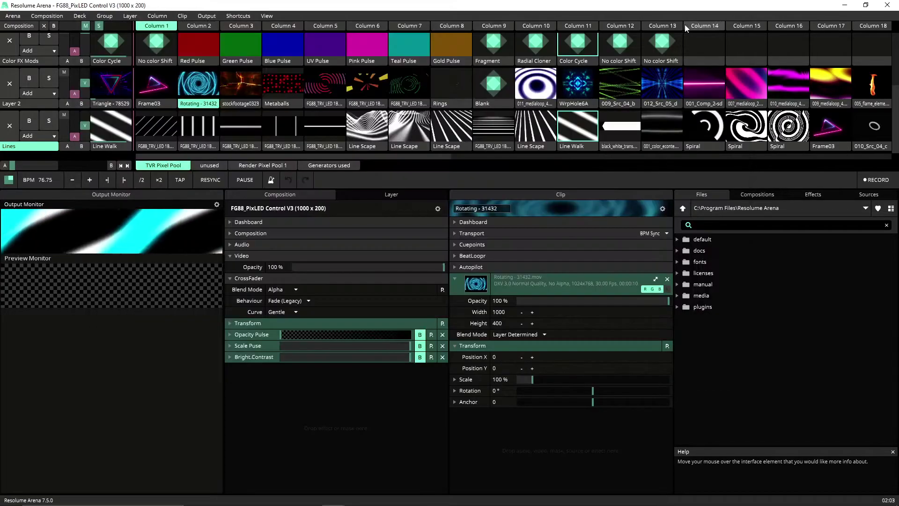
{"action": "left_click", "coordinate": [207, 17]}
{"action": "left_click", "coordinate": [237, 96]}
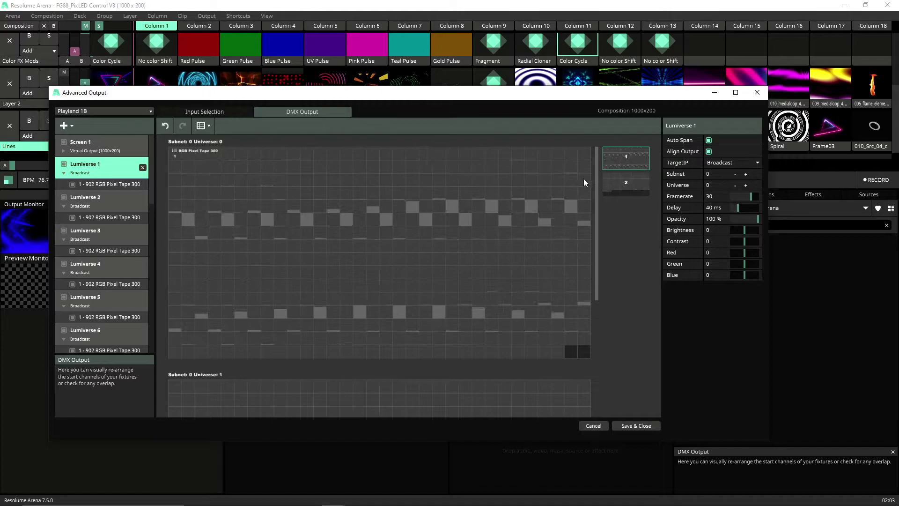
{"action": "left_click", "coordinate": [125, 184]}
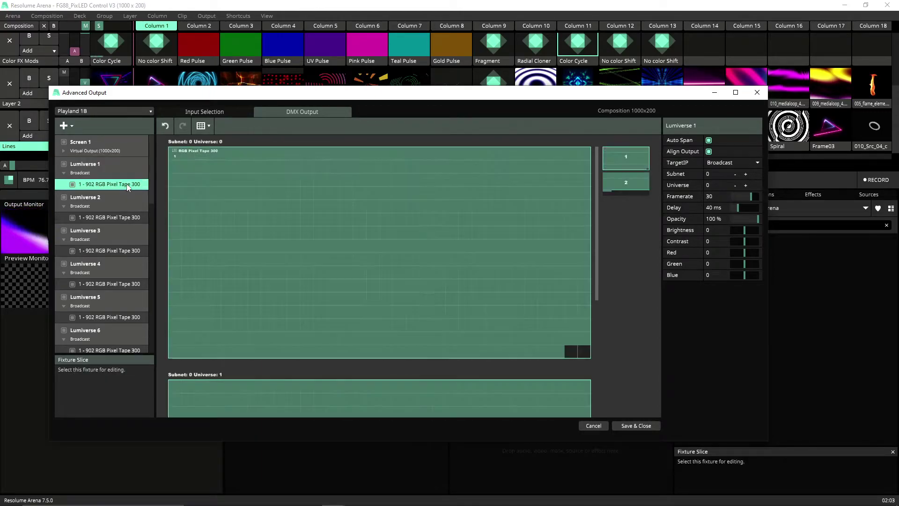
{"action": "left_click", "coordinate": [108, 169]}
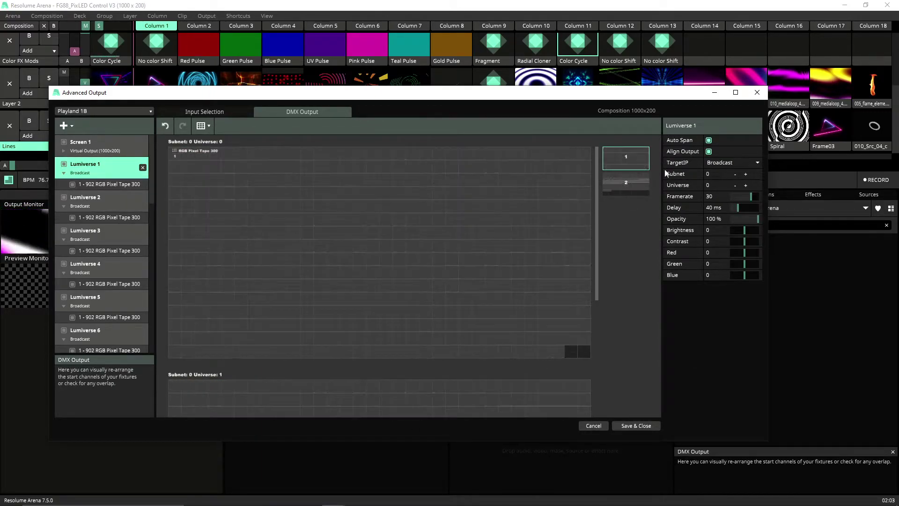
{"action": "left_click", "coordinate": [714, 92]}
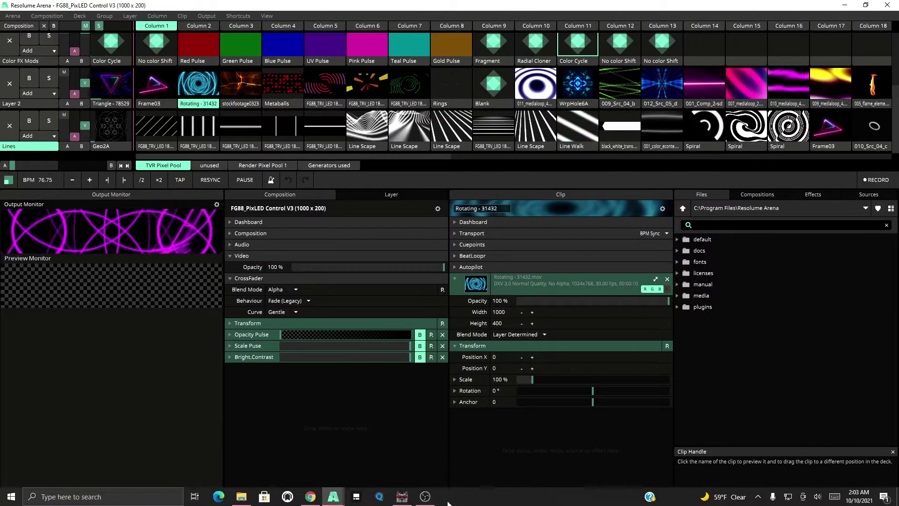
Load the Pixelator's web control page at 10.0.0.3 in a new Chrome tab.
{"action": "left_click", "coordinate": [311, 497]}
{"action": "left_click", "coordinate": [515, 5]}
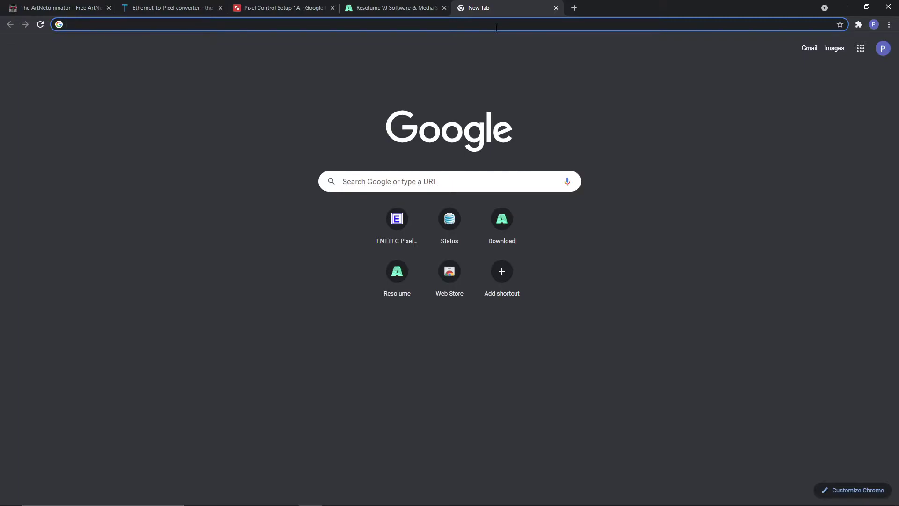
{"action": "type", "text": "10"}
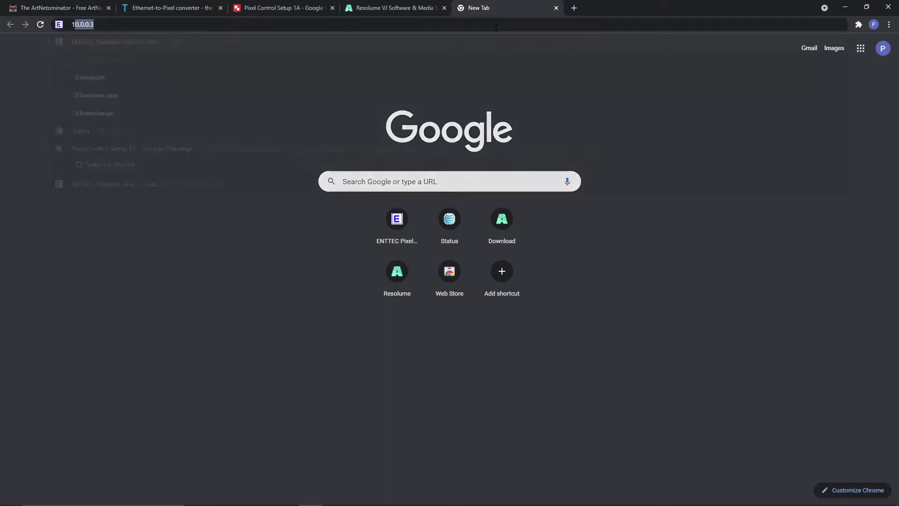
{"action": "type", "text": ".0.0."}
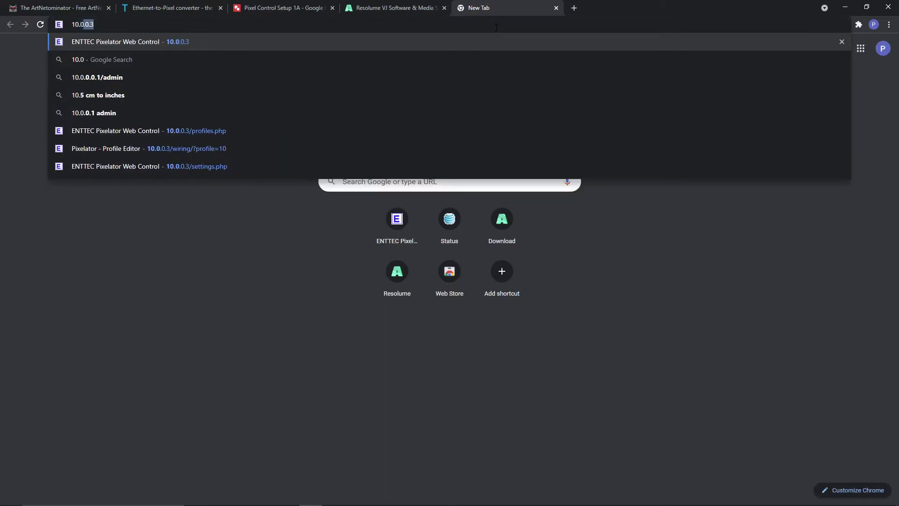
{"action": "type", "text": "3"}
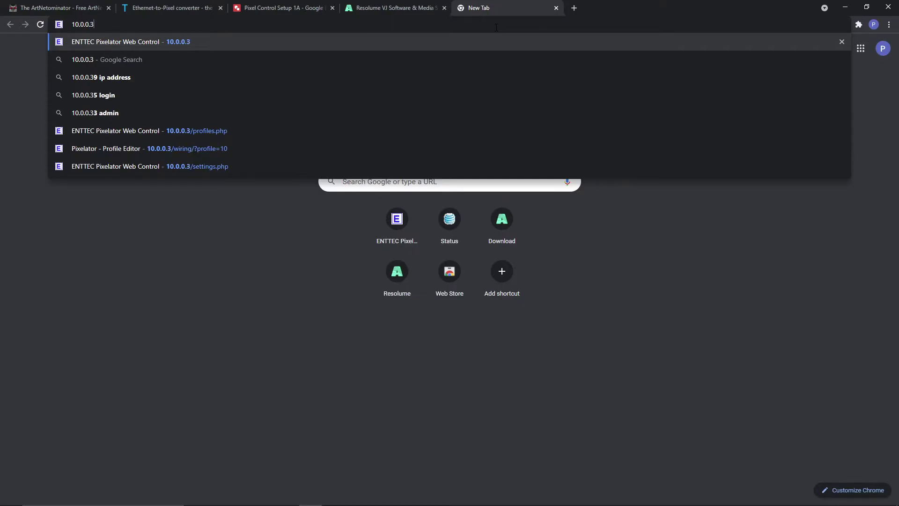
{"action": "key", "text": "Return"}
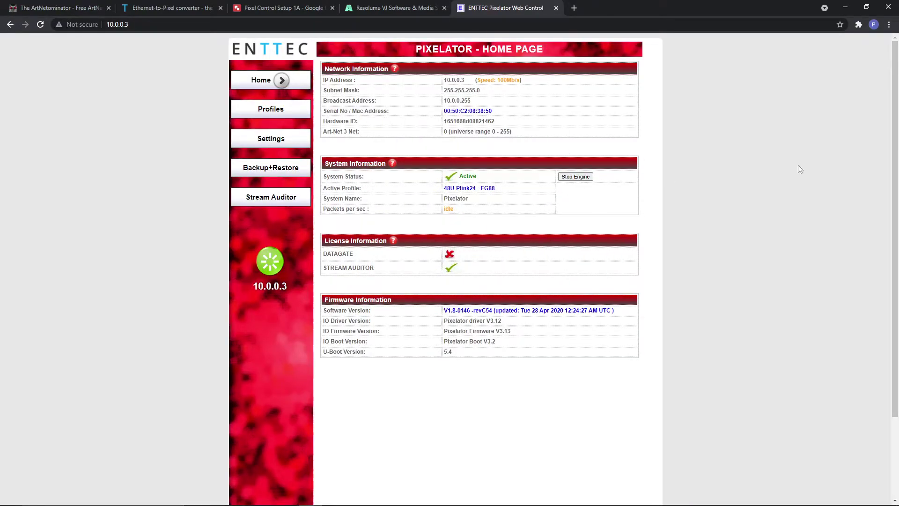
Review the active 48U-Plink24 - FG88 profile, then open the Stream Auditor monitoring page.
{"action": "scroll", "coordinate": [607, 218], "scroll_direction": "down", "scroll_amount": 3}
{"action": "scroll", "coordinate": [610, 216], "scroll_direction": "up", "scroll_amount": 3}
{"action": "left_click", "coordinate": [295, 110]}
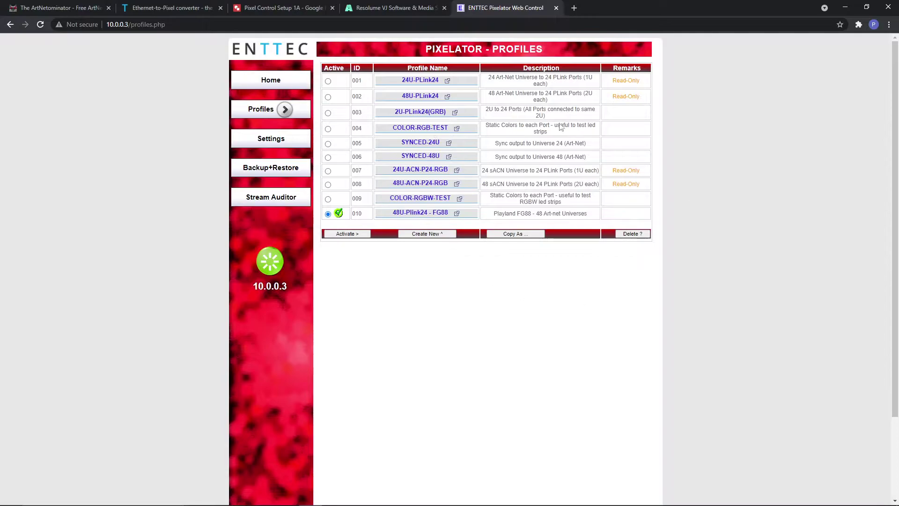
{"action": "left_click", "coordinate": [277, 201]}
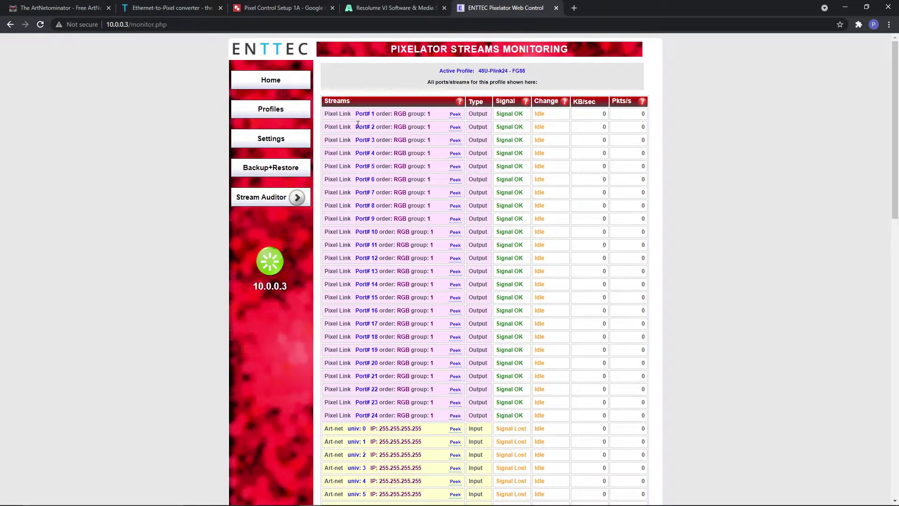
Scroll through the monitor.php status table, where the Art-net input universes read Signal Lost.
{"action": "scroll", "coordinate": [492, 300], "scroll_direction": "down", "scroll_amount": 7}
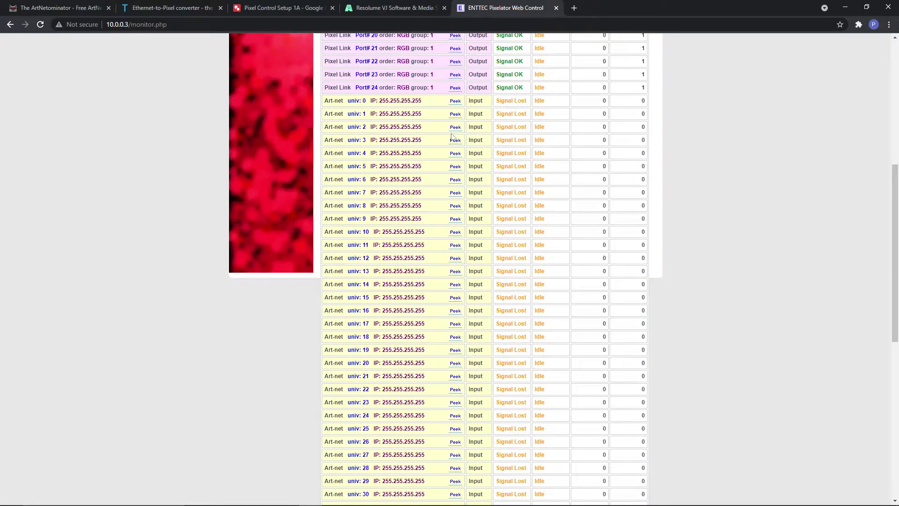
{"action": "scroll", "coordinate": [518, 183], "scroll_direction": "down", "scroll_amount": 6}
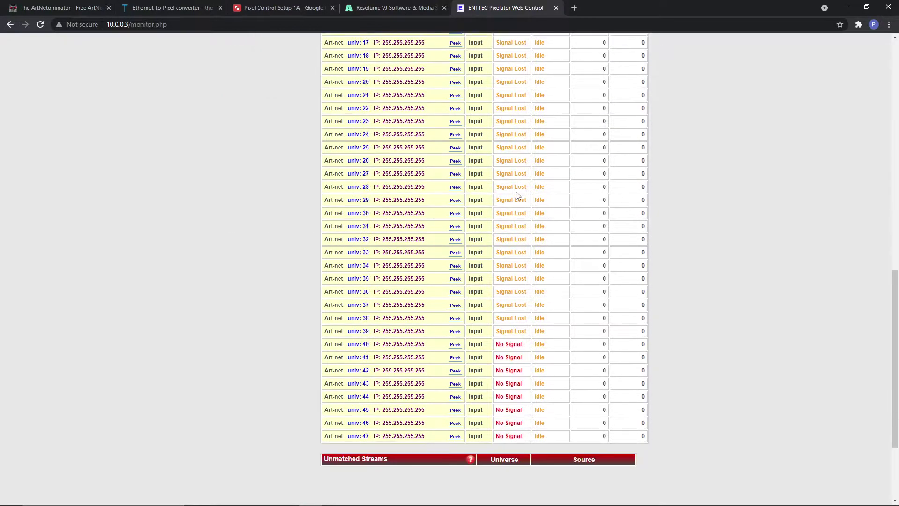
{"action": "scroll", "coordinate": [518, 190], "scroll_direction": "up", "scroll_amount": 11}
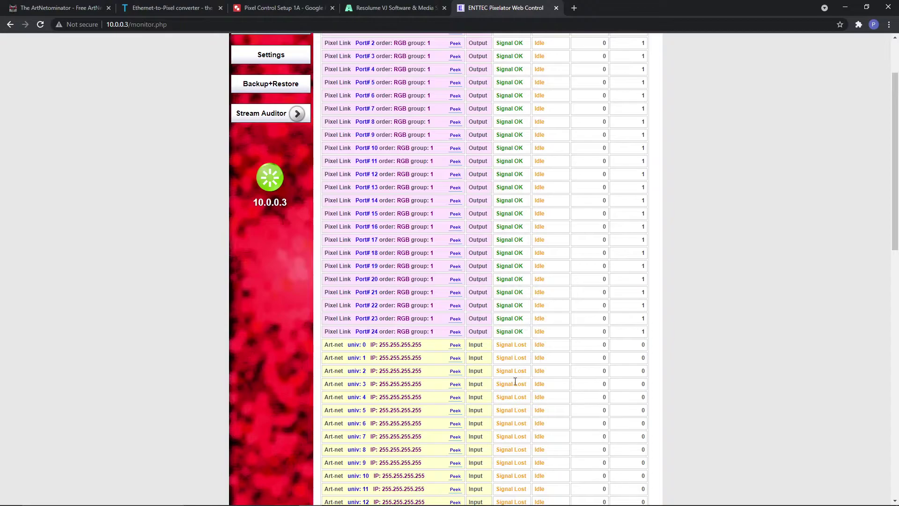
{"action": "scroll", "coordinate": [600, 356], "scroll_direction": "down", "scroll_amount": 3}
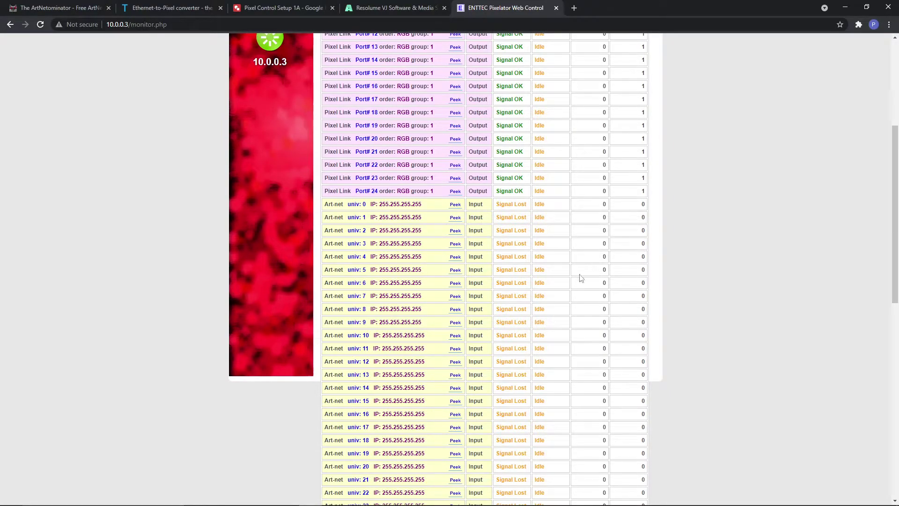
{"action": "scroll", "coordinate": [580, 278], "scroll_direction": "up", "scroll_amount": 3}
In Advanced Output, switch Lumiverse 1's TargetIP from Broadcast to IP Address 10.0.0.3.
{"action": "mouse_move", "coordinate": [433, 501]}
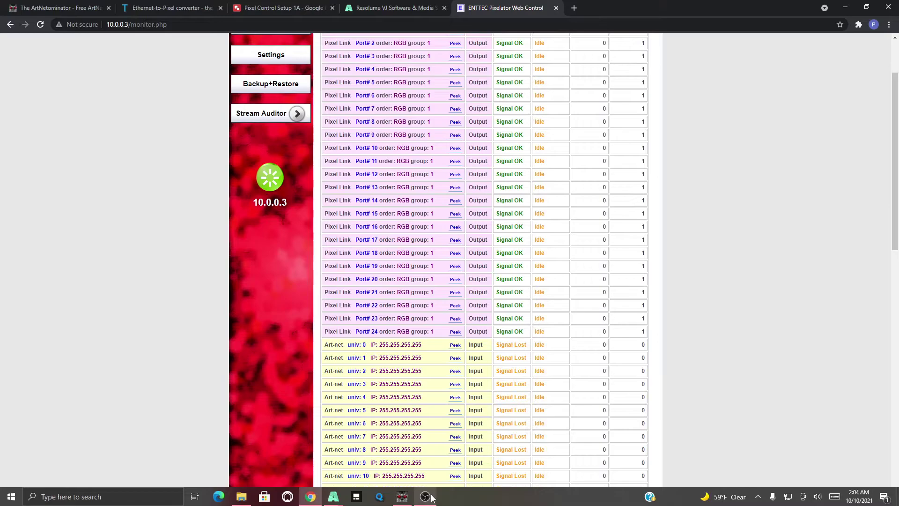
{"action": "mouse_move", "coordinate": [342, 503]}
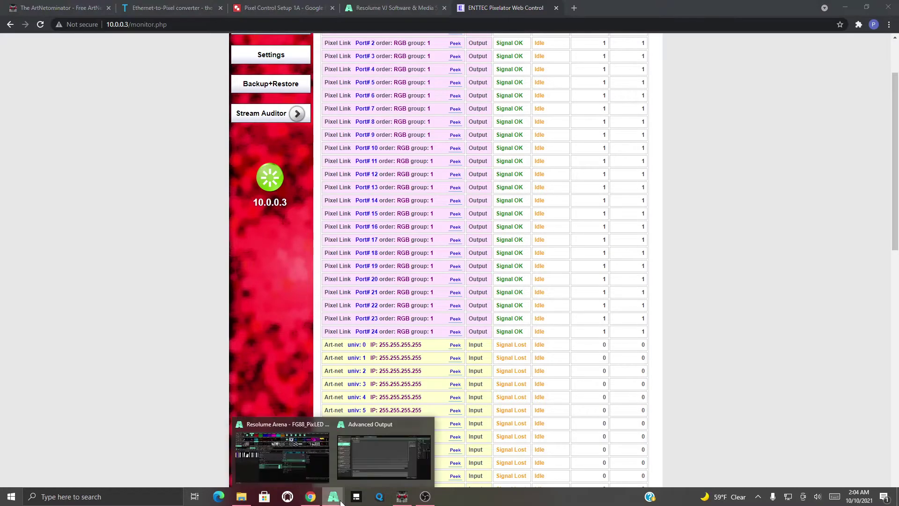
{"action": "left_click", "coordinate": [312, 457]}
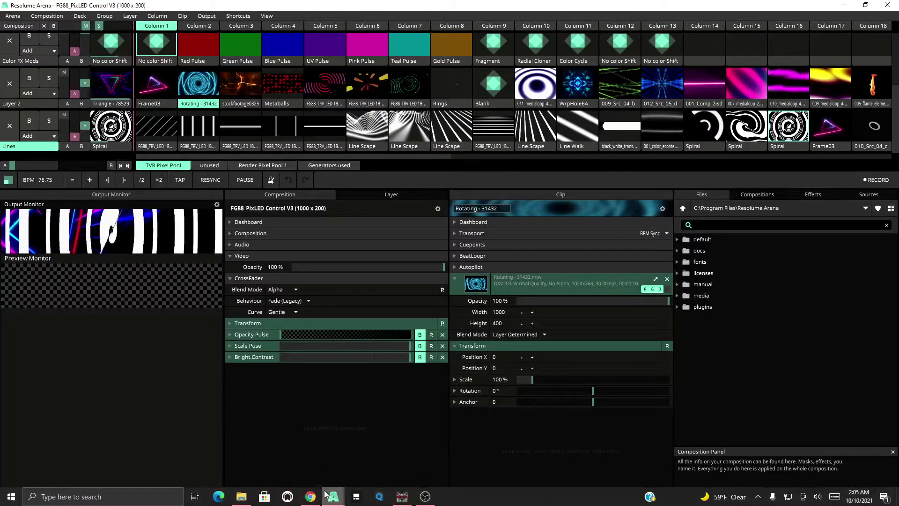
{"action": "left_click", "coordinate": [356, 459]}
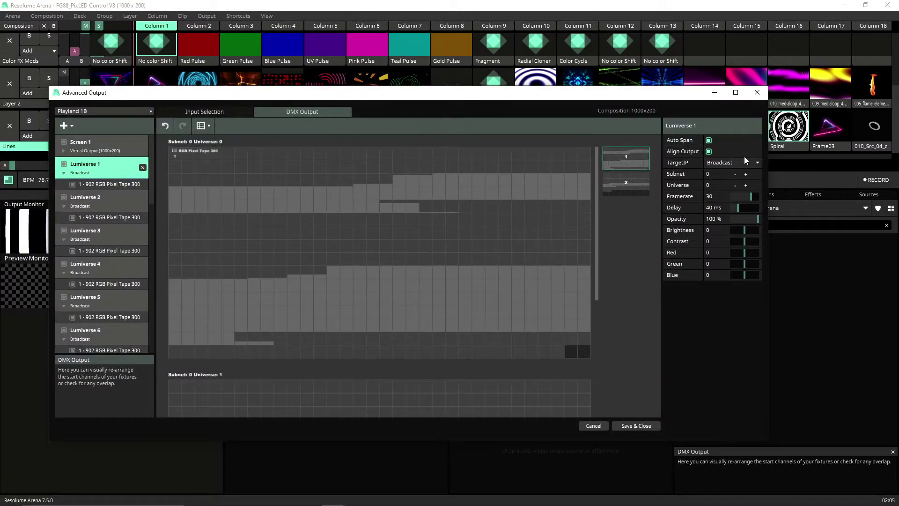
{"action": "left_click", "coordinate": [745, 160]}
{"action": "left_click", "coordinate": [729, 190]}
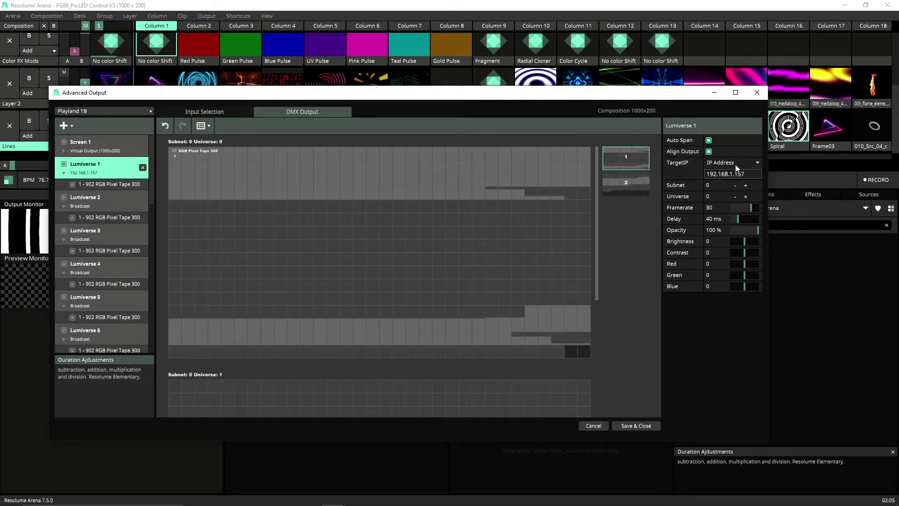
{"action": "left_click", "coordinate": [733, 174]}
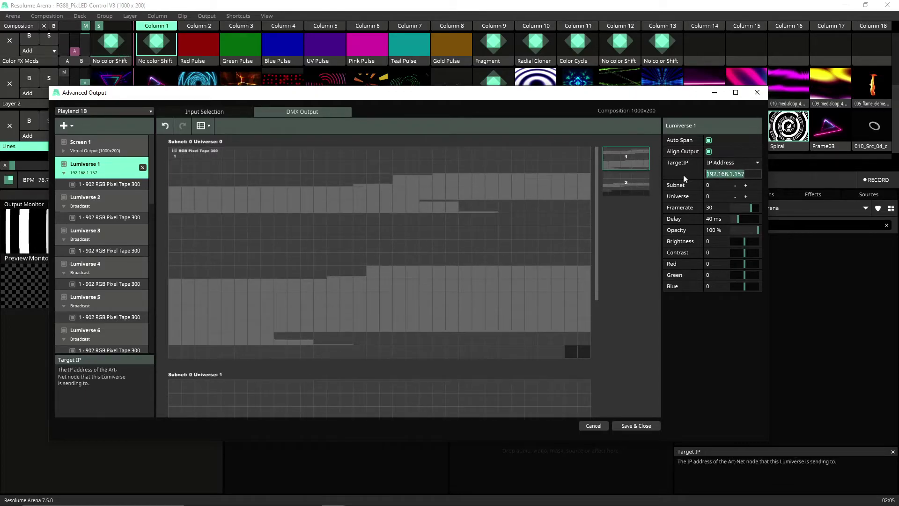
{"action": "type", "text": "10."}
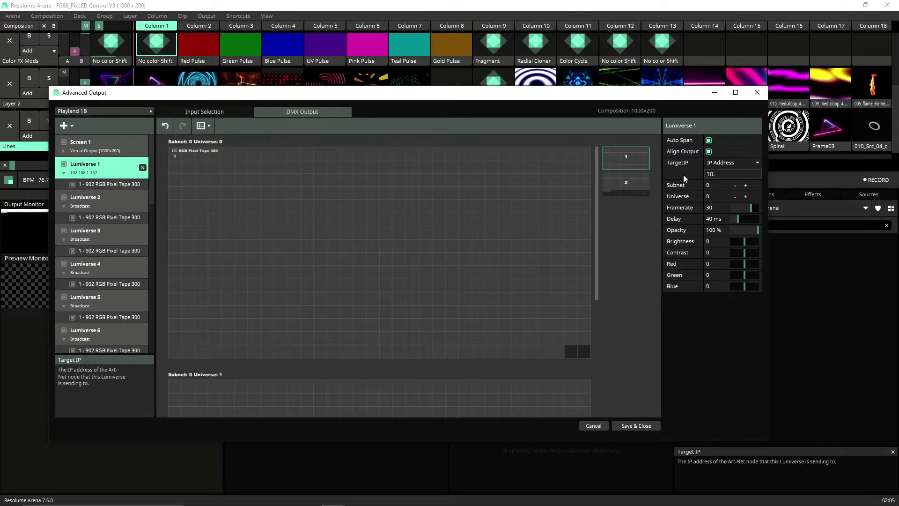
{"action": "type", "text": "0.0.3"}
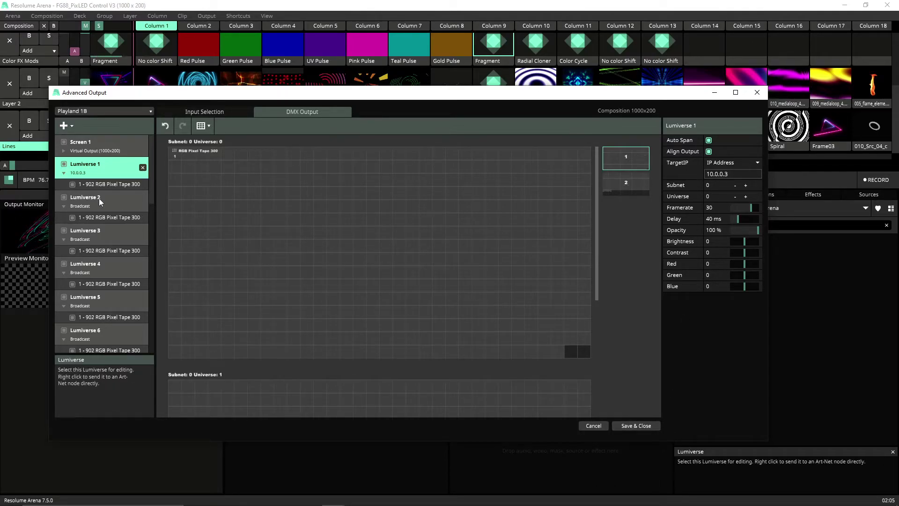
Bring up ArtNetominator beside the output settings to check the incoming Art-Net traffic.
{"action": "left_click", "coordinate": [401, 498]}
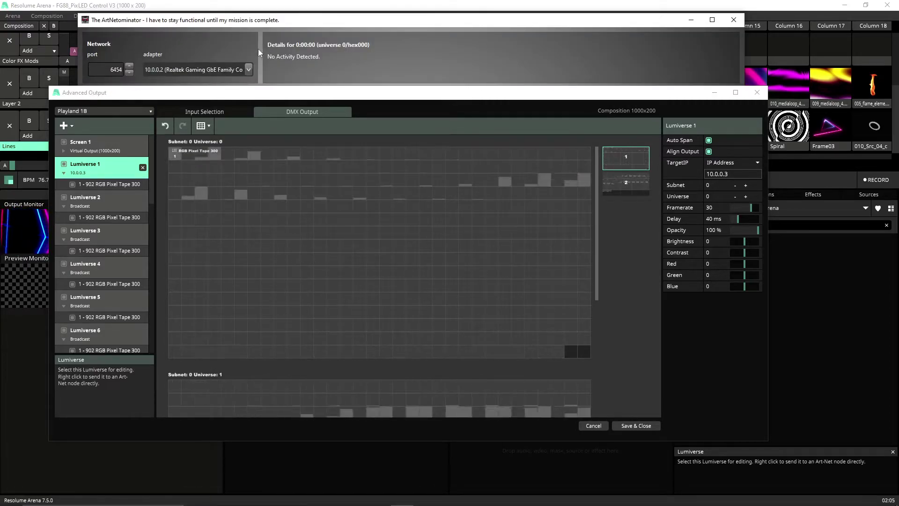
{"action": "left_click_drag", "start_coordinate": [348, 97], "coordinate": [359, 401]}
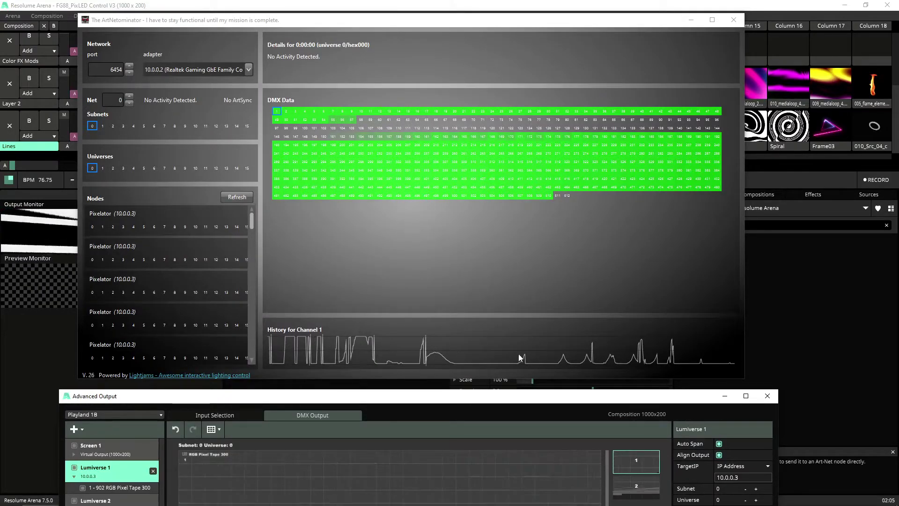
{"action": "left_click_drag", "start_coordinate": [512, 397], "coordinate": [542, 59]}
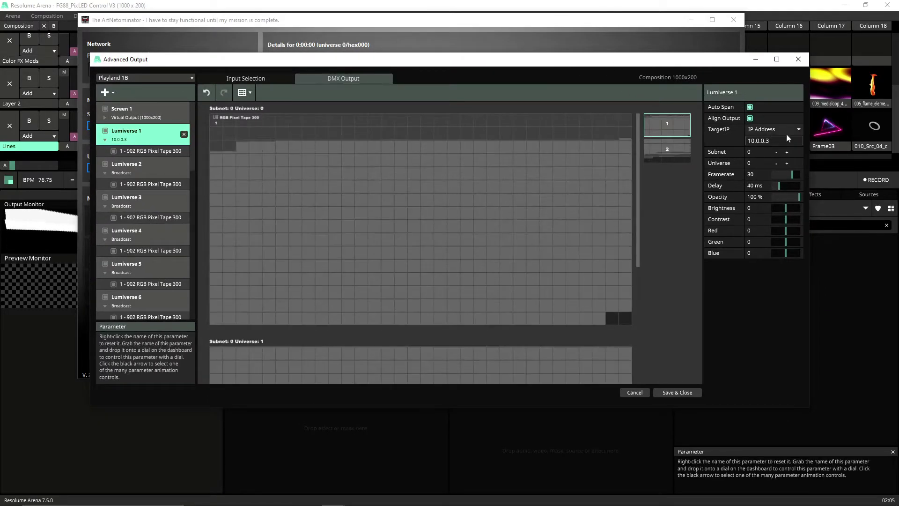
Set Lumiverse 1's TargetIP back to Broadcast and minimize ArtNetominator.
{"action": "left_click", "coordinate": [771, 129]}
{"action": "left_click", "coordinate": [770, 151]}
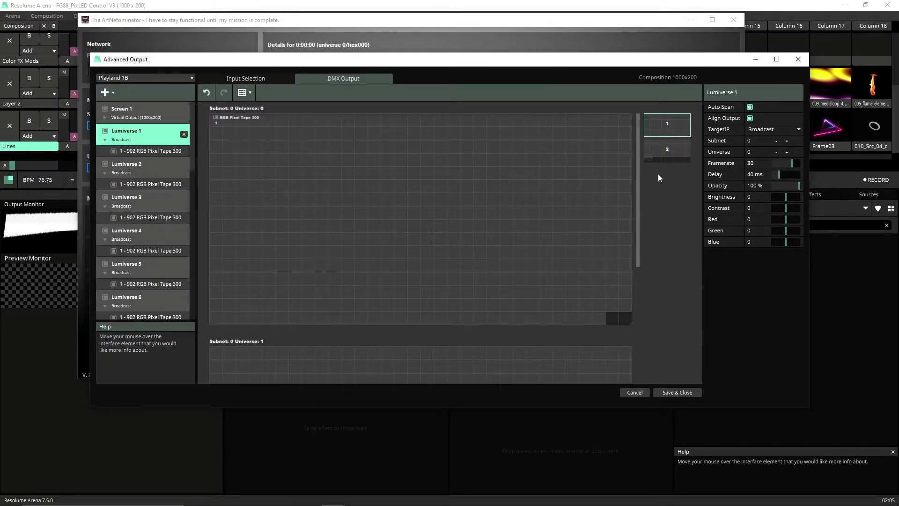
{"action": "left_click", "coordinate": [690, 20]}
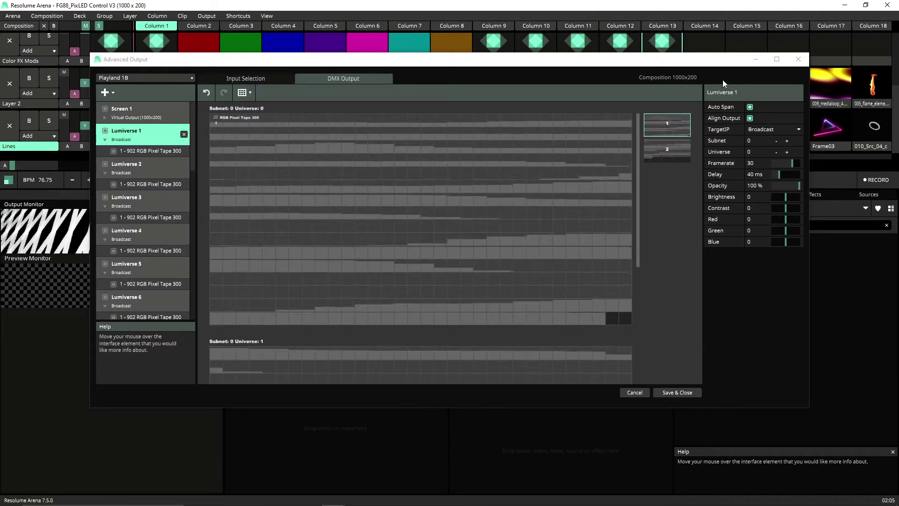
Save the output settings, then set the DMX Network Adapter preference to Realtek Gaming GbE Family Controller.
{"action": "left_click", "coordinate": [677, 393]}
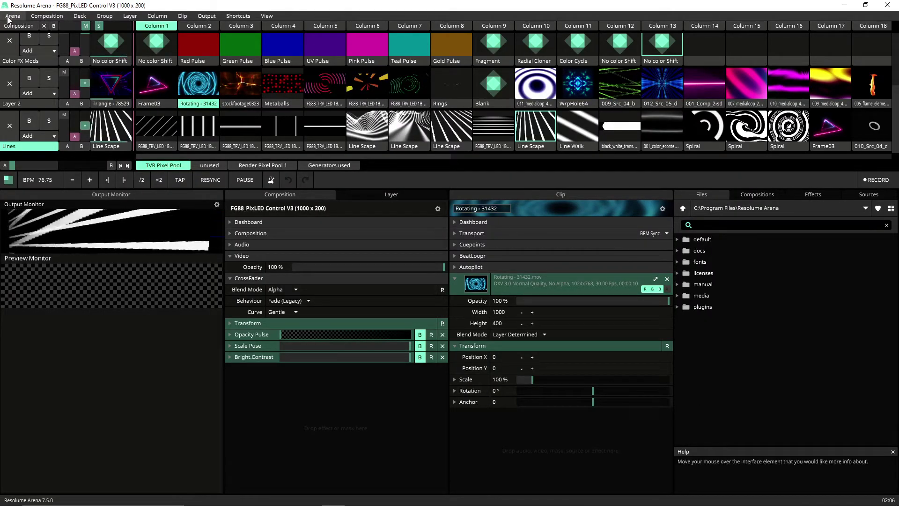
{"action": "left_click", "coordinate": [35, 16]}
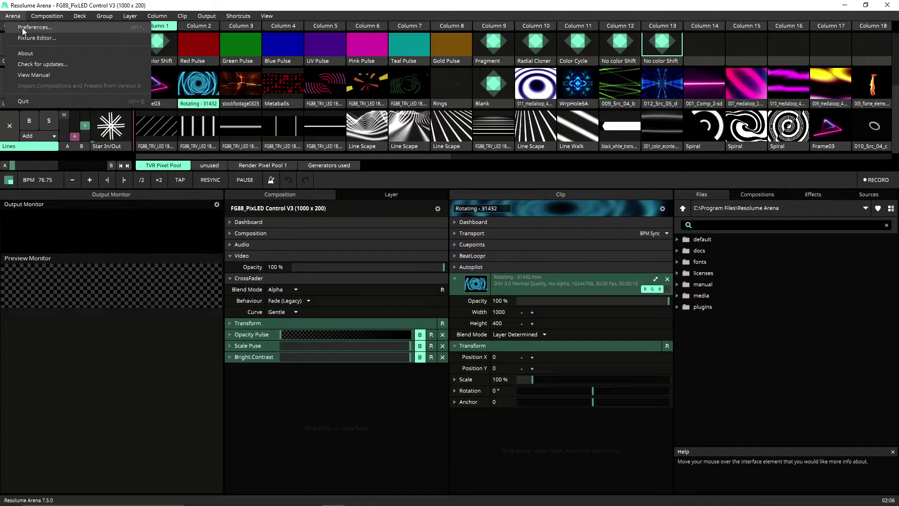
{"action": "left_click", "coordinate": [22, 27]}
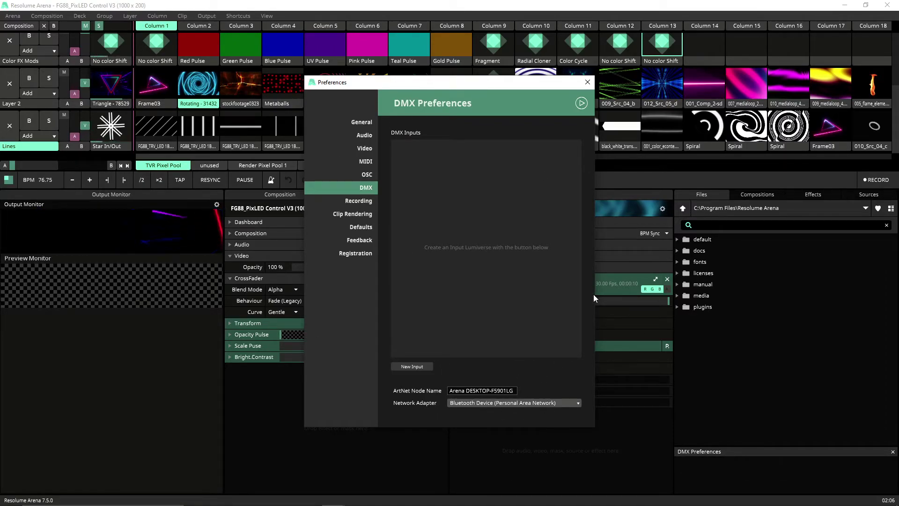
{"action": "left_click", "coordinate": [535, 404]}
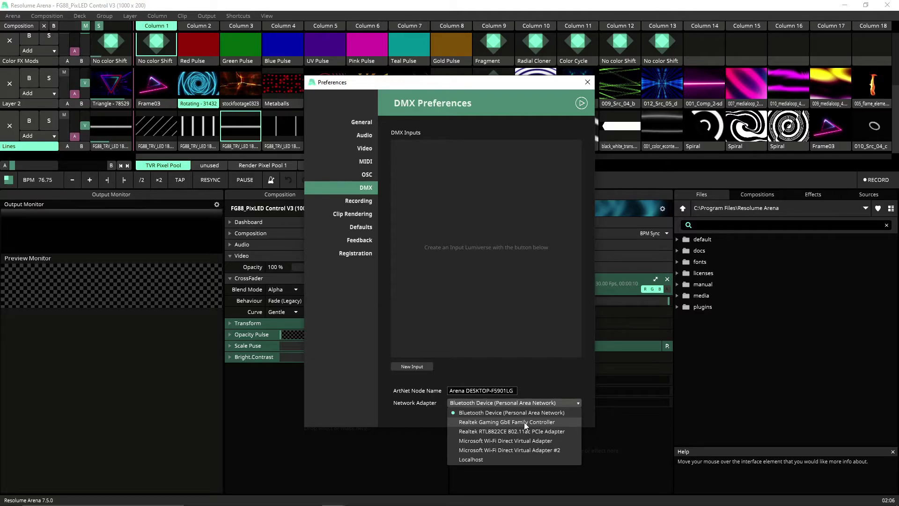
{"action": "left_click", "coordinate": [524, 423]}
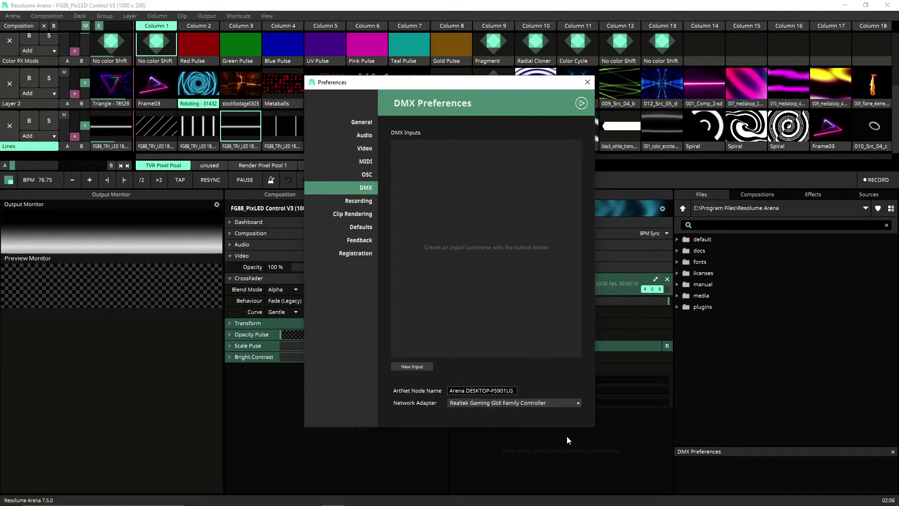
{"action": "left_click", "coordinate": [587, 82]}
Reopen Output > Advanced, keep Lumiverse 1 on Broadcast, and bring up ArtNetominator.
{"action": "left_click", "coordinate": [204, 15]}
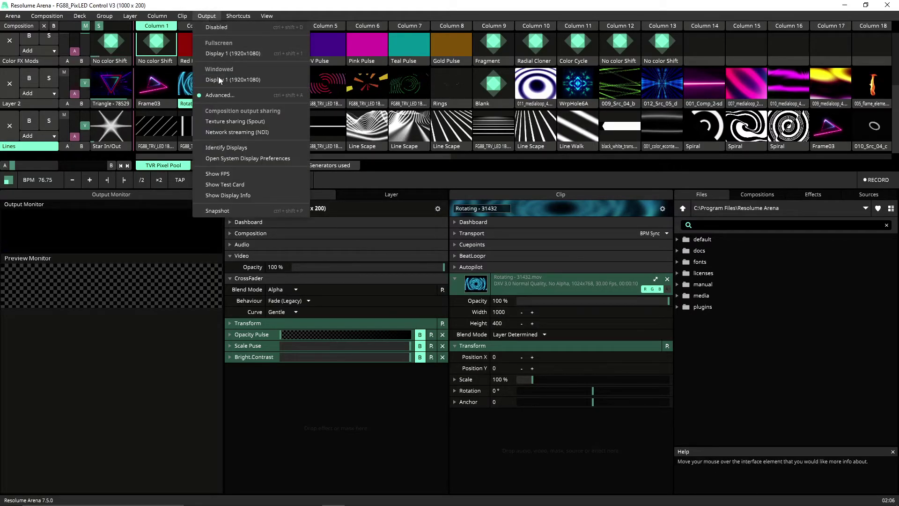
{"action": "left_click", "coordinate": [219, 92]}
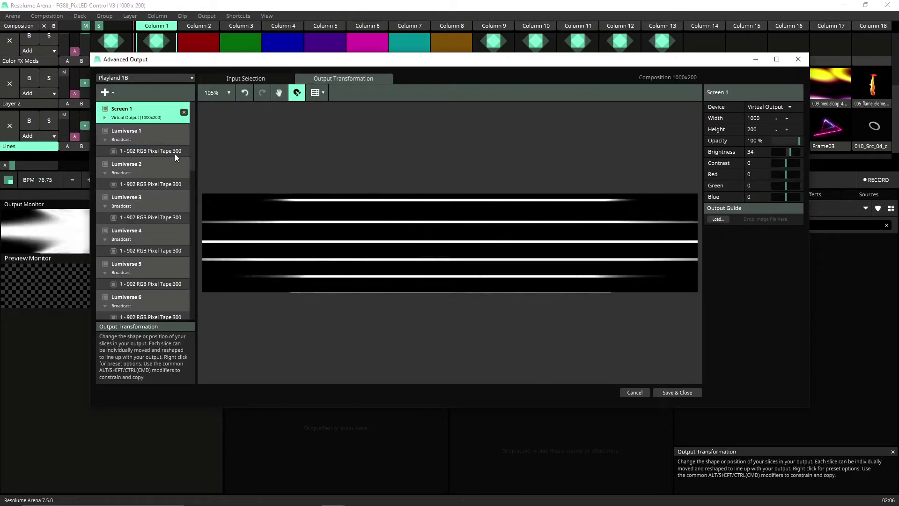
{"action": "left_click", "coordinate": [162, 136]}
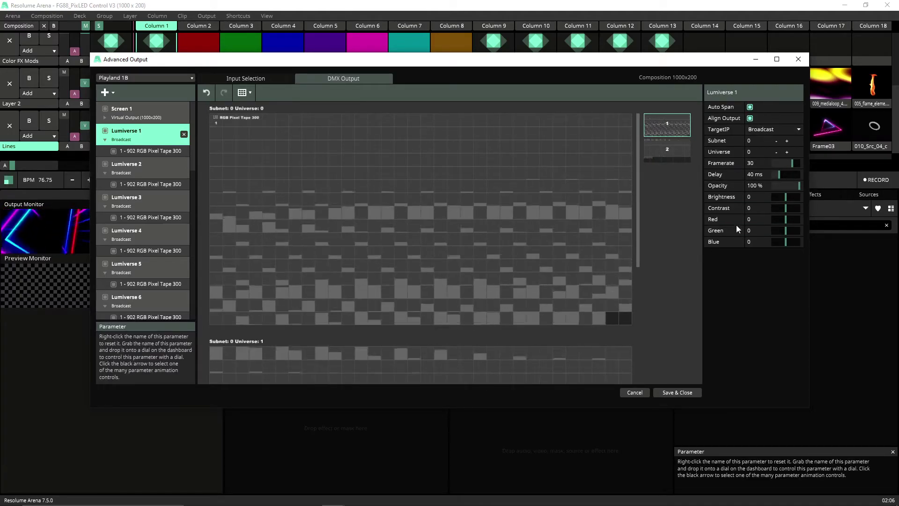
{"action": "left_click", "coordinate": [764, 131]}
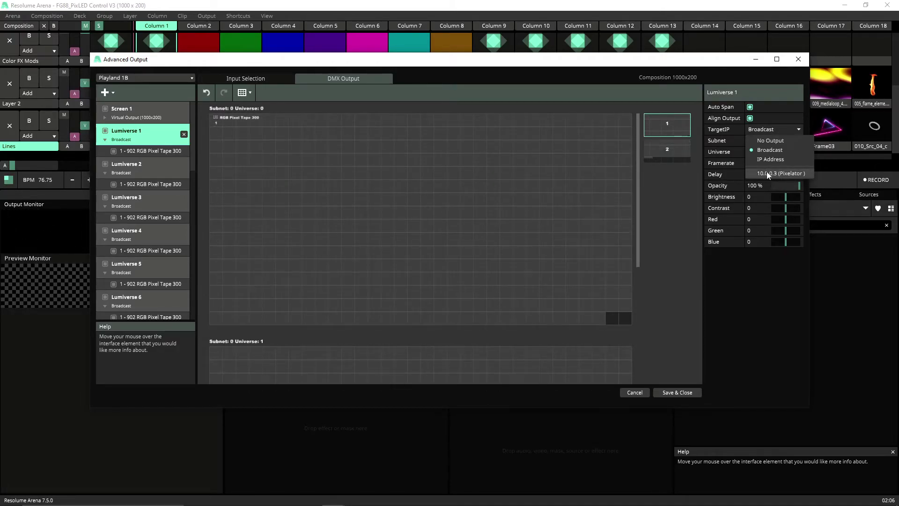
{"action": "left_click", "coordinate": [768, 150]}
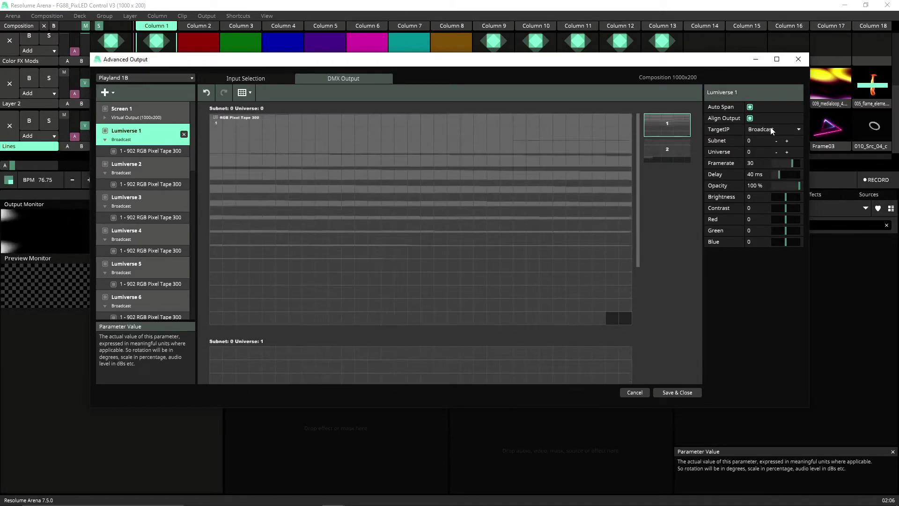
{"action": "left_click", "coordinate": [405, 502]}
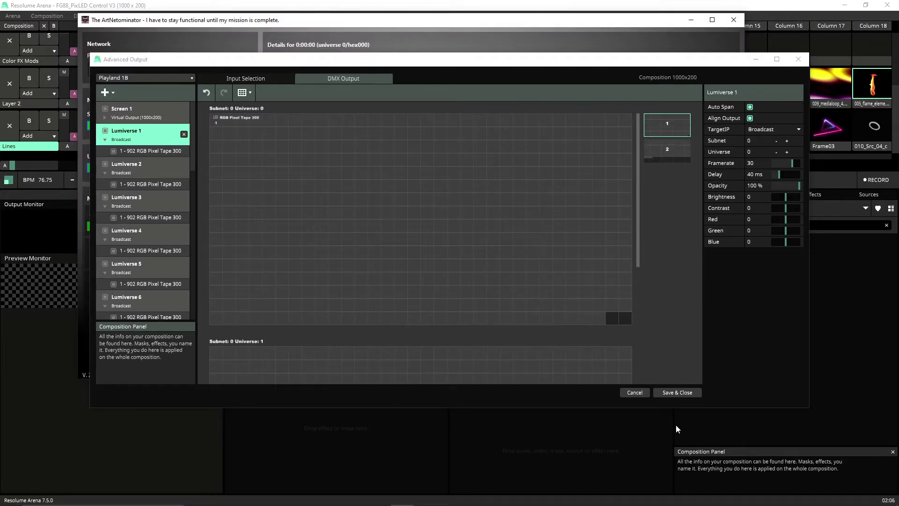
Save Advanced Output, confirm Arena at 10.0.0.2 sends universes 0–15, then minimize ArtNetominator.
{"action": "left_click", "coordinate": [677, 392]}
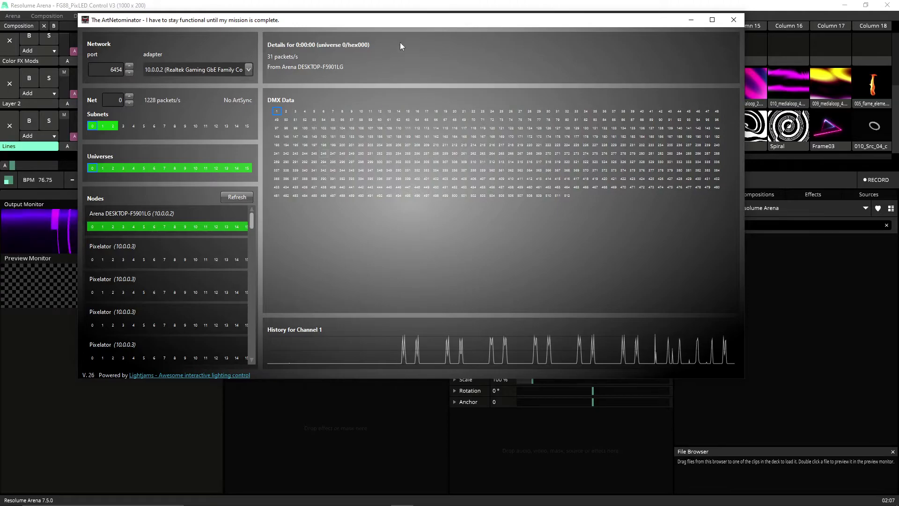
{"action": "left_click_drag", "start_coordinate": [408, 22], "coordinate": [463, 147]}
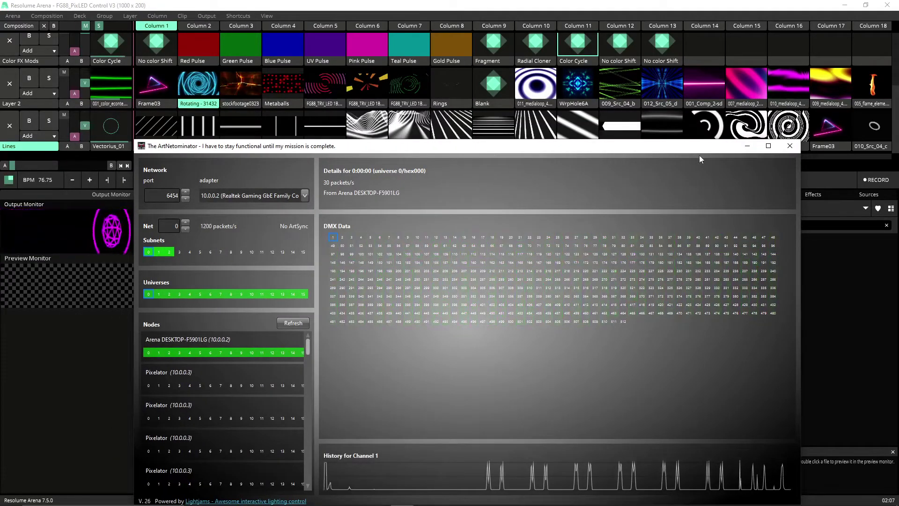
{"action": "left_click", "coordinate": [747, 145]}
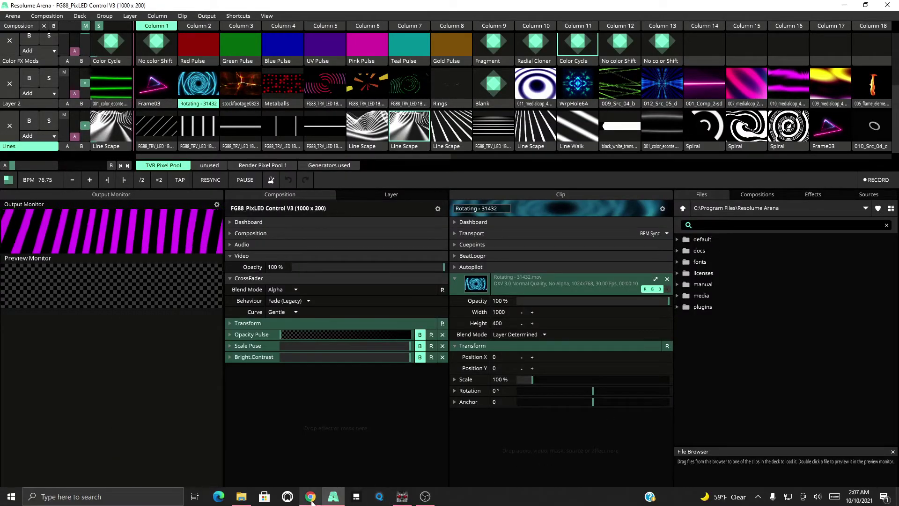
In Chrome, scroll the Pixelator monitoring page to confirm Art-net universes 0–39 show Signal OK.
{"action": "left_click", "coordinate": [310, 498]}
{"action": "scroll", "coordinate": [493, 246], "scroll_direction": "down", "scroll_amount": 5}
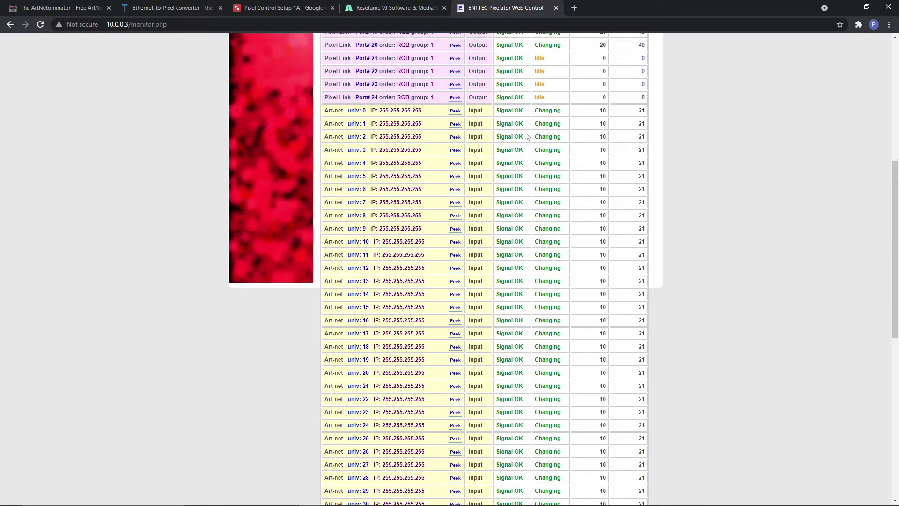
{"action": "scroll", "coordinate": [522, 241], "scroll_direction": "down", "scroll_amount": 8}
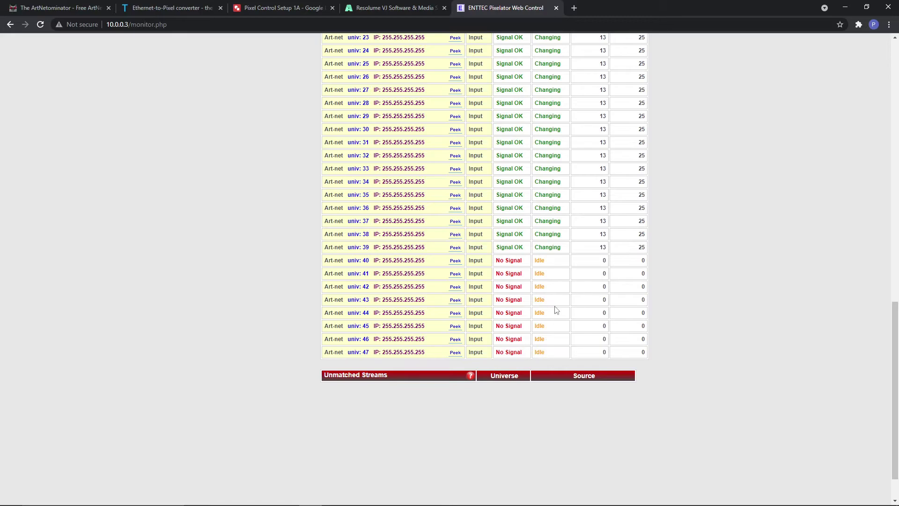
{"action": "scroll", "coordinate": [608, 263], "scroll_direction": "up", "scroll_amount": 15}
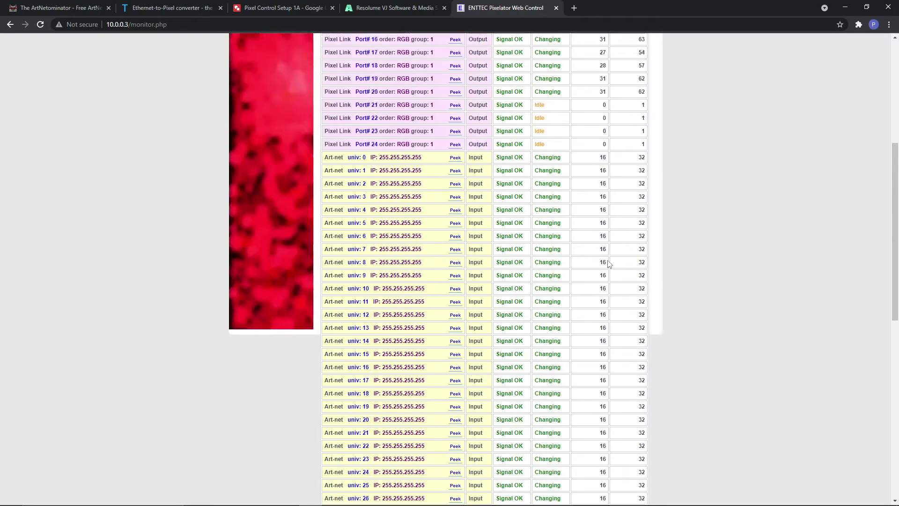
{"action": "scroll", "coordinate": [608, 263], "scroll_direction": "down", "scroll_amount": 2}
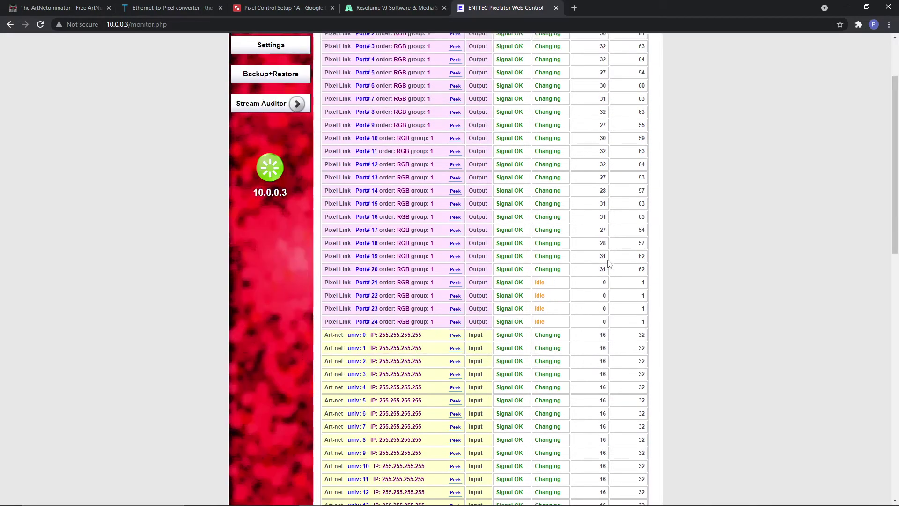
{"action": "scroll", "coordinate": [609, 264], "scroll_direction": "down", "scroll_amount": 2}
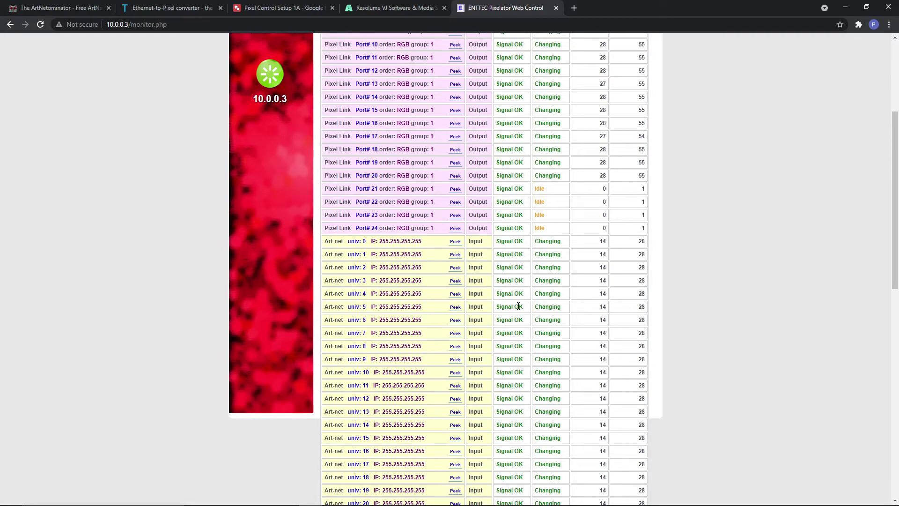
{"action": "scroll", "coordinate": [519, 306], "scroll_direction": "up", "scroll_amount": 4}
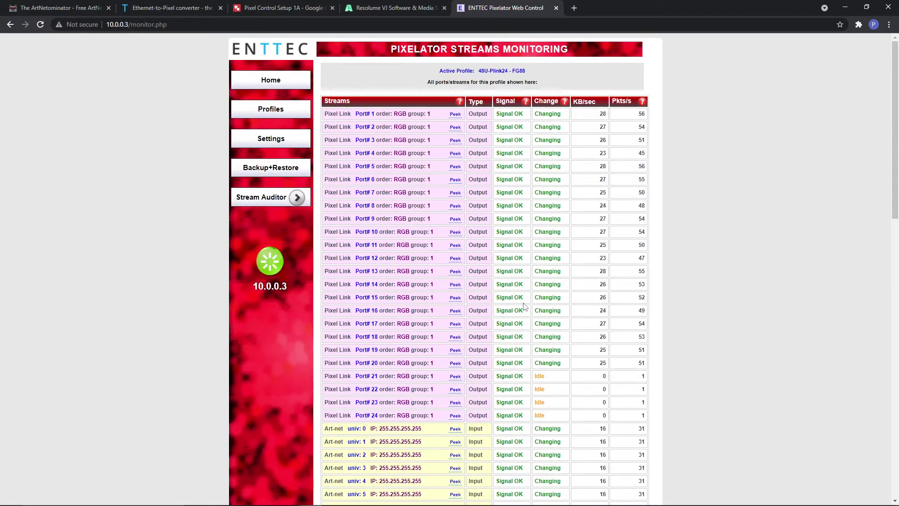
{"action": "scroll", "coordinate": [525, 306], "scroll_direction": "down", "scroll_amount": 4}
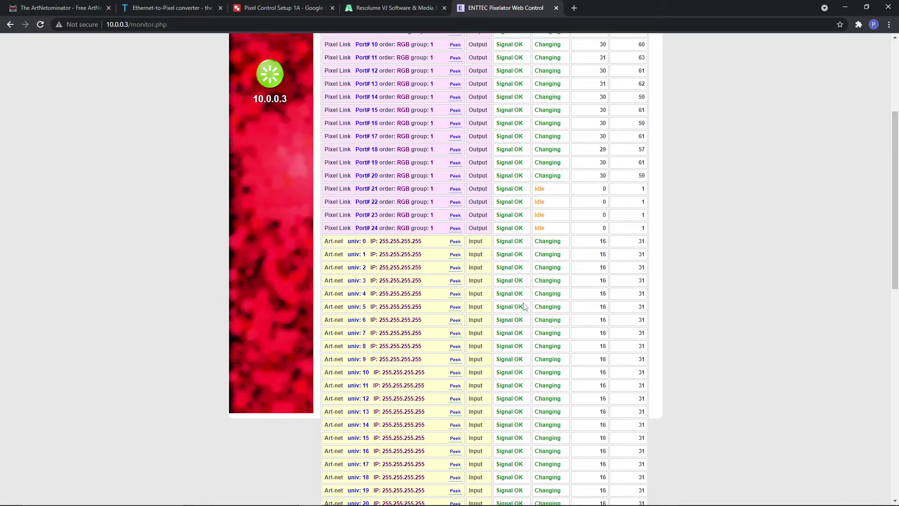
{"action": "scroll", "coordinate": [525, 307], "scroll_direction": "down", "scroll_amount": 4}
{"action": "scroll", "coordinate": [525, 307], "scroll_direction": "up", "scroll_amount": 8}
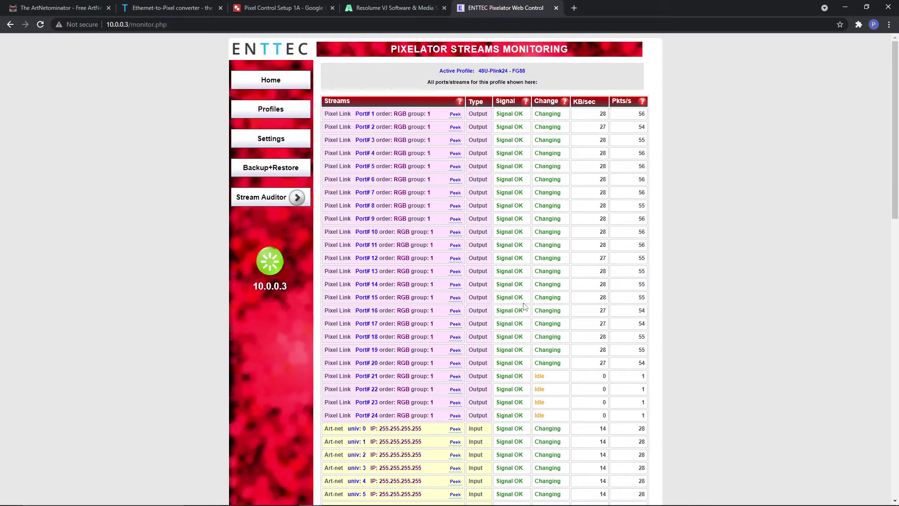
Switch back to Resolume Arena and open the Advanced Output settings.
{"action": "mouse_move", "coordinate": [461, 504]}
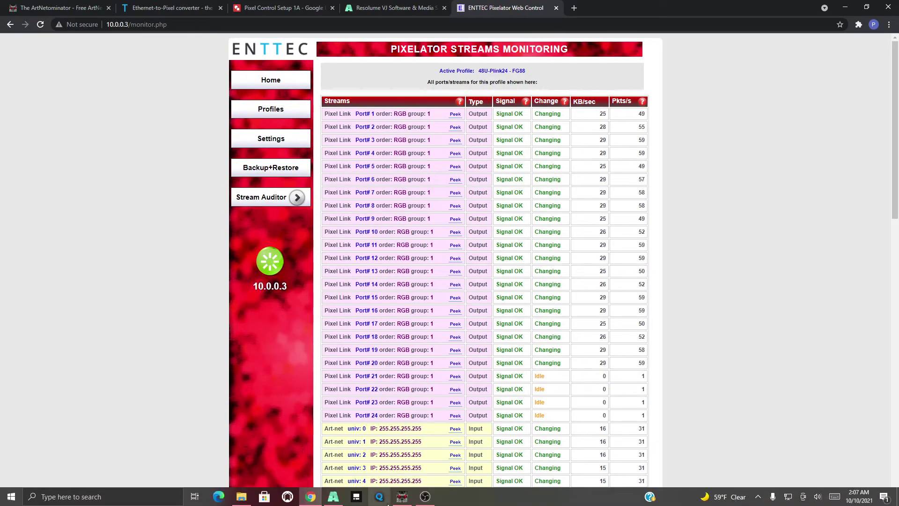
{"action": "left_click", "coordinate": [334, 498]}
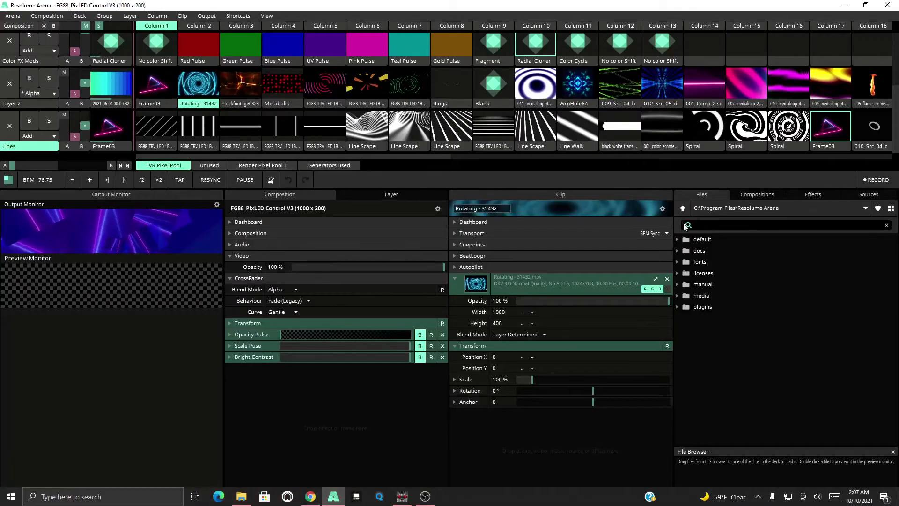
{"action": "left_click", "coordinate": [211, 15]}
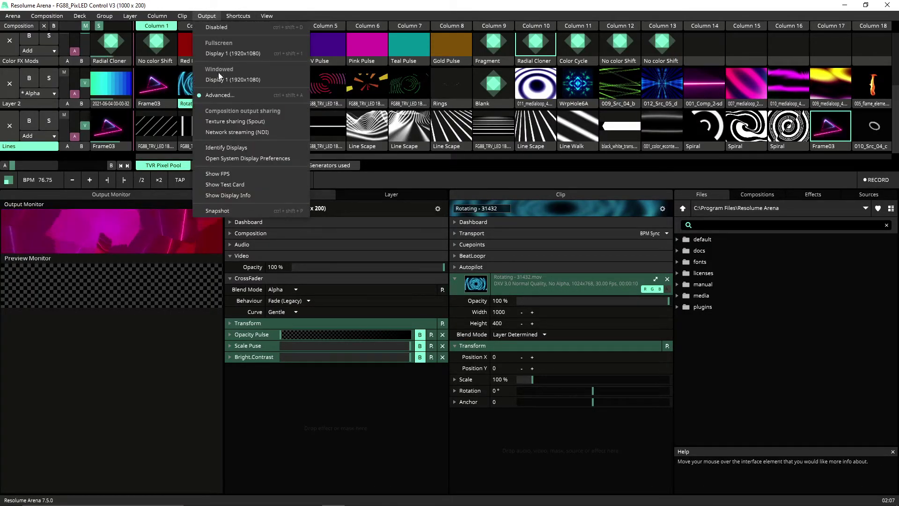
{"action": "left_click", "coordinate": [220, 91]}
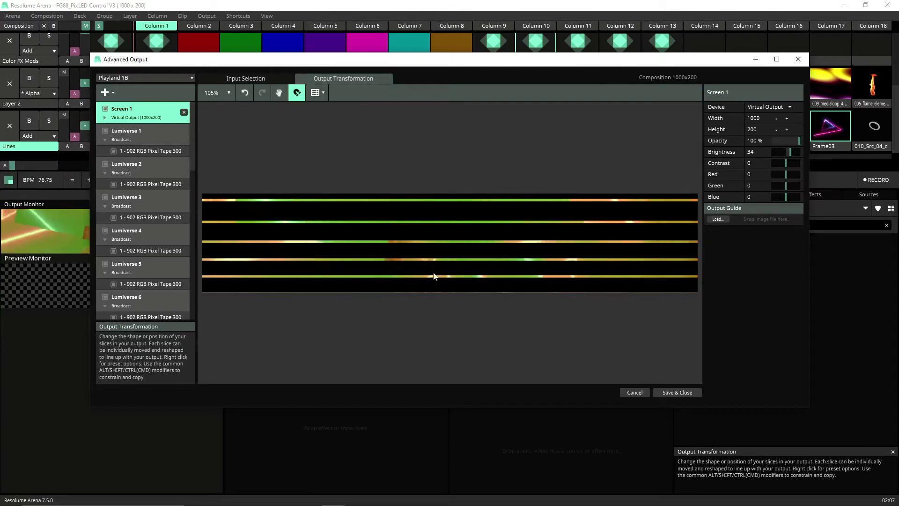
Review the DMX output of Lumiverses 2, 3 and 4, ending on Lumiverse 4 at universe 6.
{"action": "left_click", "coordinate": [157, 169]}
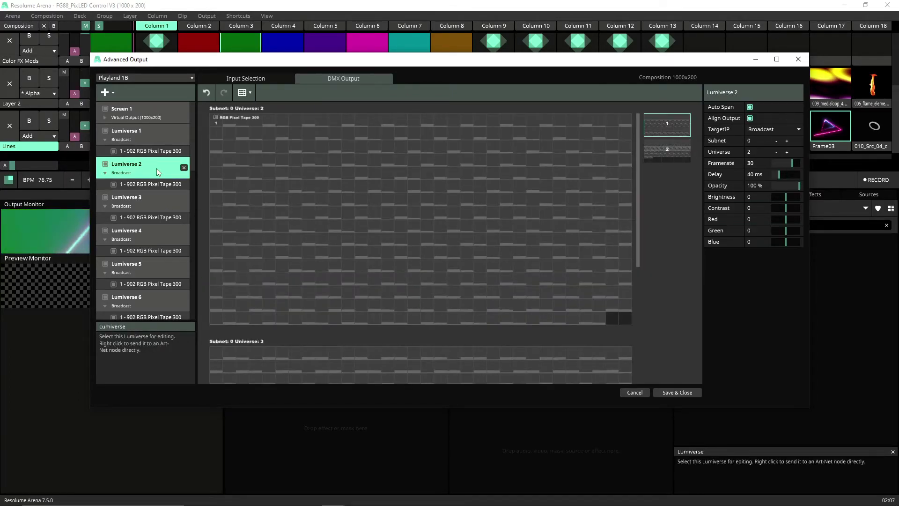
{"action": "left_click", "coordinate": [155, 208]}
{"action": "left_click", "coordinate": [177, 240]}
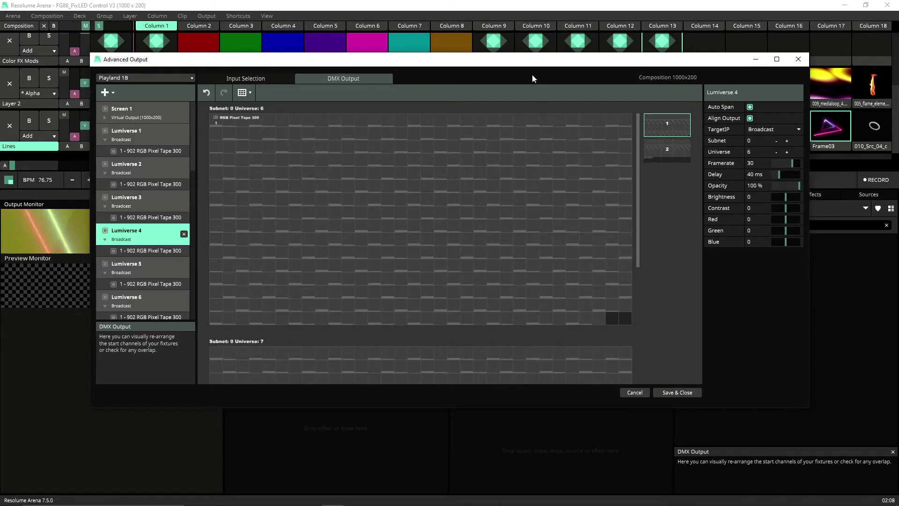
{"action": "mouse_move", "coordinate": [364, 492]}
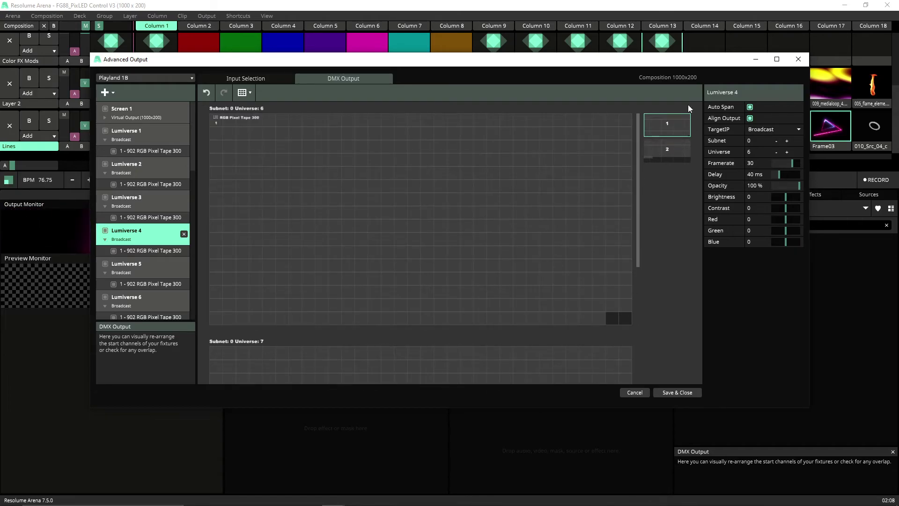
{"action": "left_click_drag", "start_coordinate": [603, 68], "coordinate": [590, 91]}
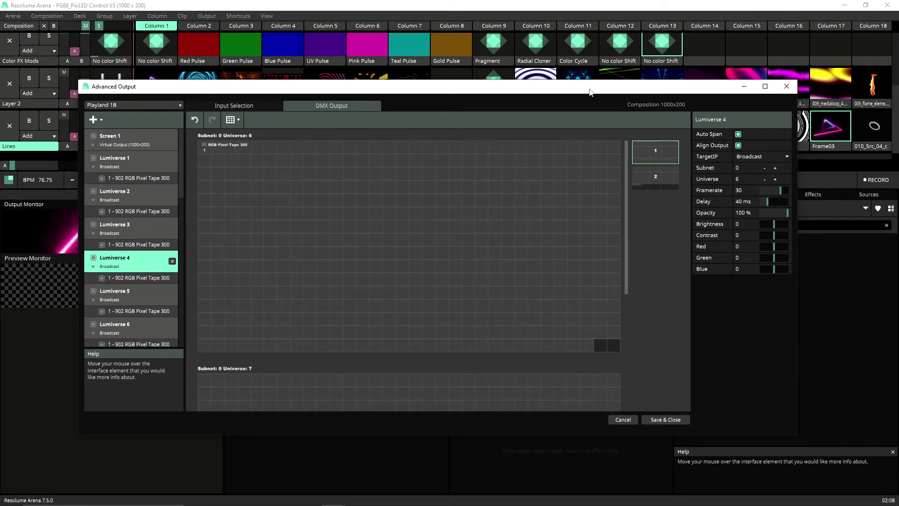
{"action": "left_click_drag", "start_coordinate": [590, 91], "coordinate": [617, 88]}
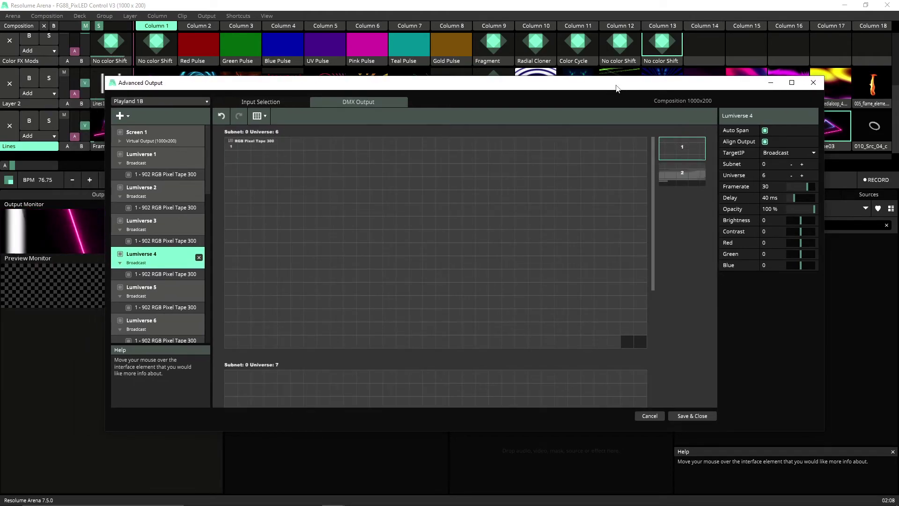
{"action": "left_click_drag", "start_coordinate": [617, 88], "coordinate": [594, 83]}
{"action": "left_click_drag", "start_coordinate": [598, 82], "coordinate": [601, 80]}
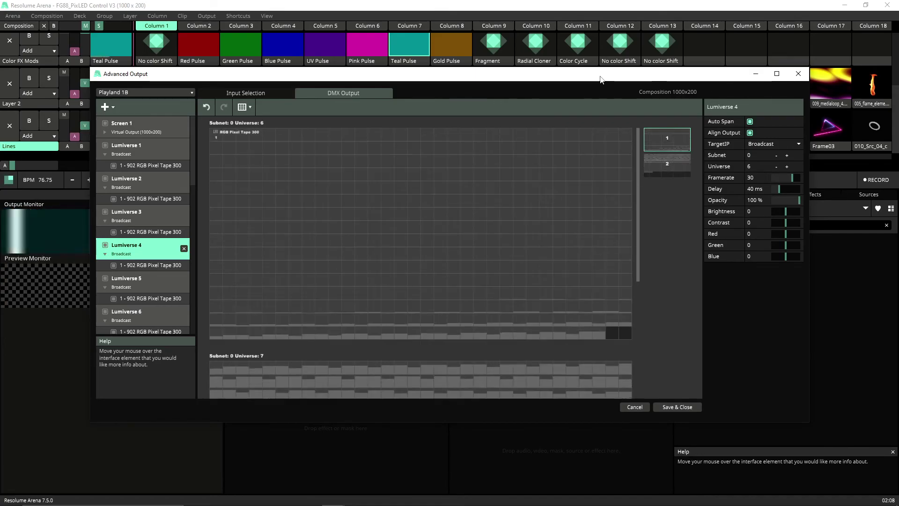
{"action": "mouse_move", "coordinate": [601, 79]}
{"action": "left_mouse_down"}
{"action": "mouse_move", "coordinate": [602, 92]}
{"action": "mouse_move", "coordinate": [602, 80]}
{"action": "left_mouse_up"}
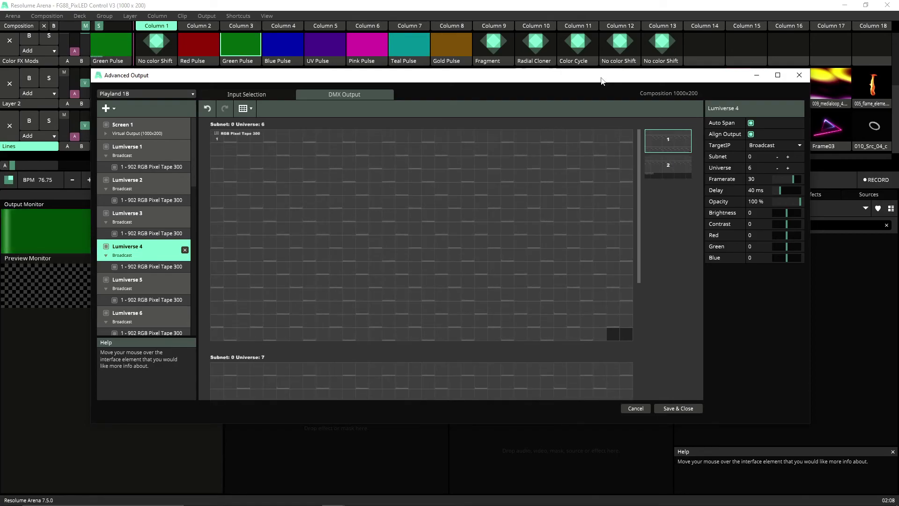
{"action": "mouse_move", "coordinate": [602, 80]}
{"action": "left_mouse_down"}
{"action": "mouse_move", "coordinate": [601, 90]}
{"action": "mouse_move", "coordinate": [602, 79]}
{"action": "left_mouse_up"}
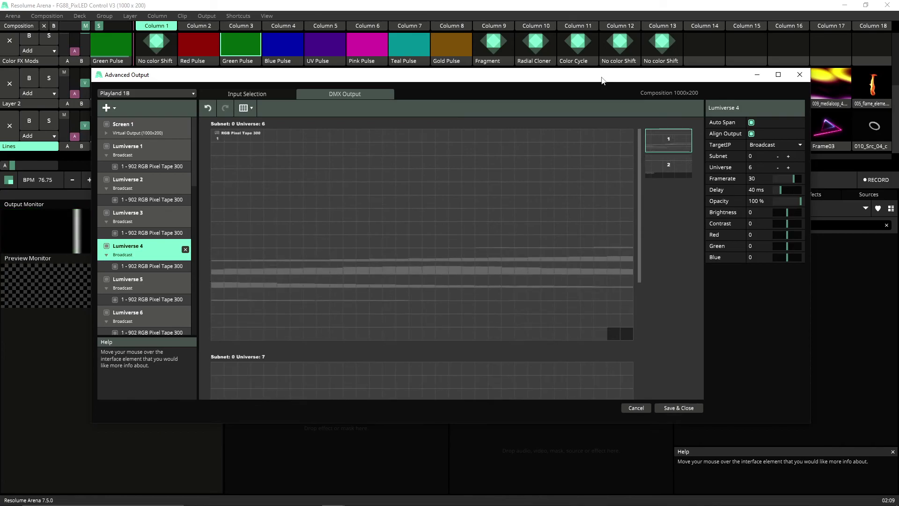
{"action": "mouse_move", "coordinate": [602, 80]}
{"action": "left_mouse_down"}
{"action": "mouse_move", "coordinate": [588, 104]}
{"action": "mouse_move", "coordinate": [601, 80]}
{"action": "mouse_move", "coordinate": [605, 100]}
{"action": "mouse_move", "coordinate": [603, 79]}
{"action": "left_mouse_up"}
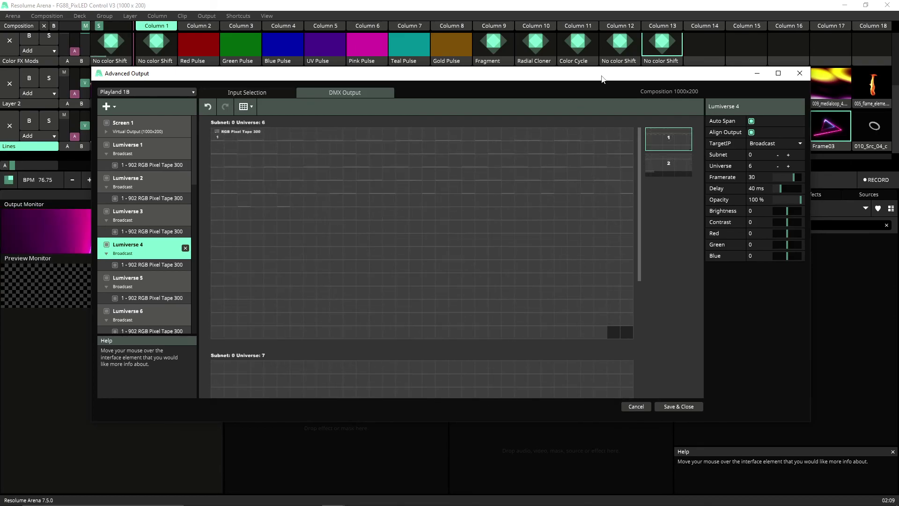
{"action": "mouse_move", "coordinate": [602, 78]}
{"action": "left_mouse_down"}
{"action": "mouse_move", "coordinate": [565, 213]}
{"action": "mouse_move", "coordinate": [622, 80]}
{"action": "mouse_move", "coordinate": [601, 83]}
{"action": "left_mouse_up"}
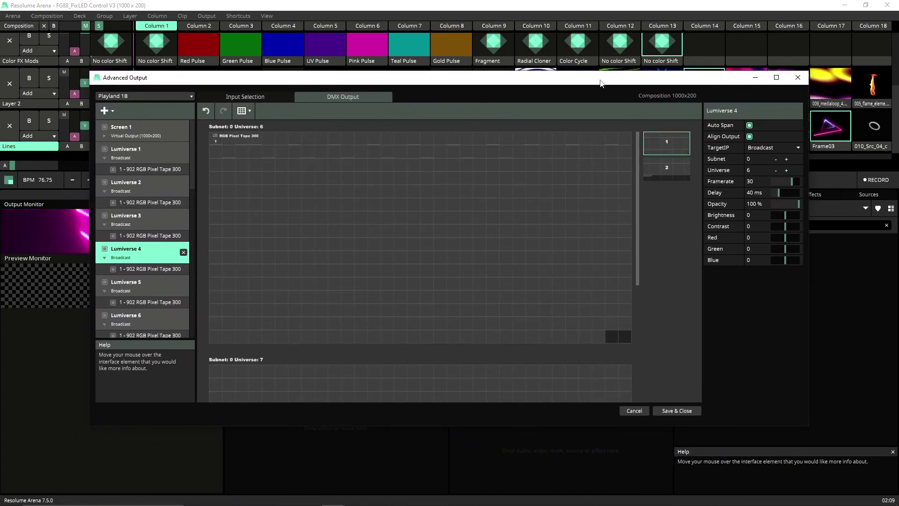